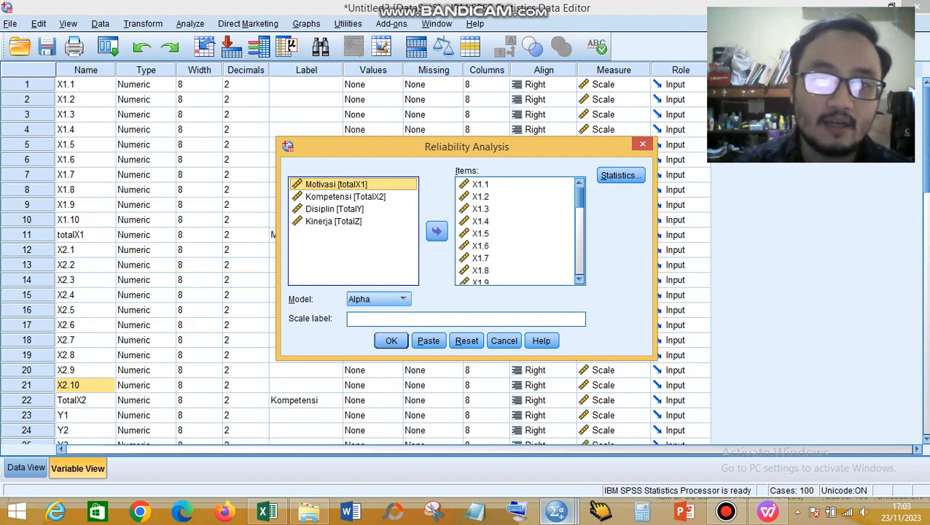
- Check the item list from X1.1 to Z10 without the totals and run the reliability analysis with the Alpha model
scroll(518, 230, "down", 15)
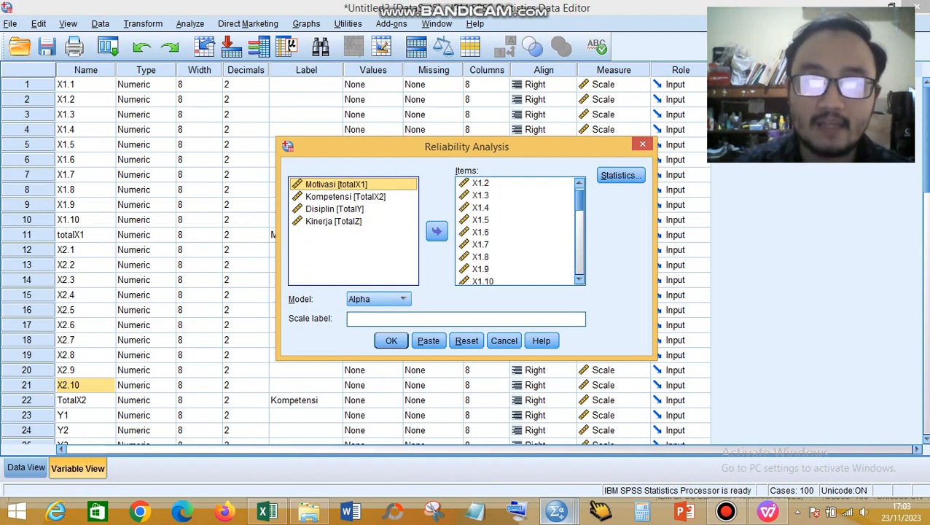
scroll(517, 230, "up", 10)
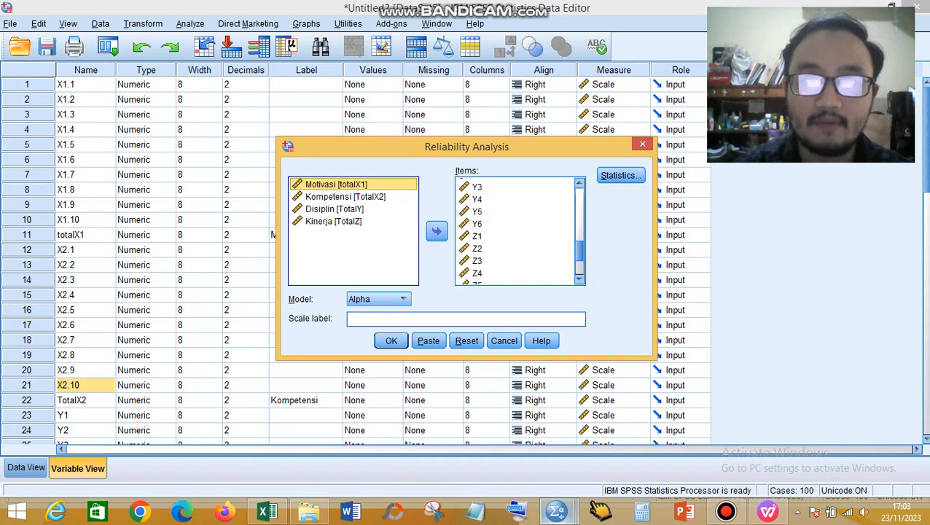
left_click_drag(579, 222, 580, 264)
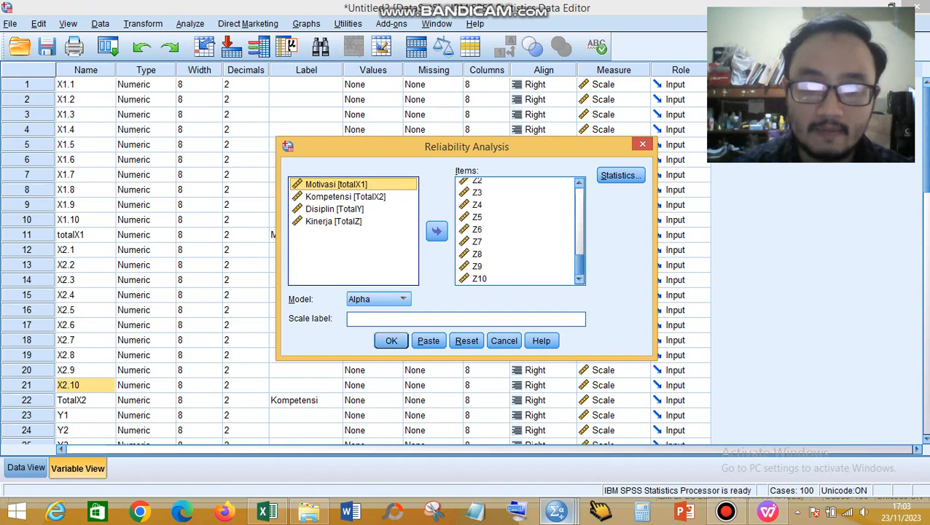
left_click(391, 340)
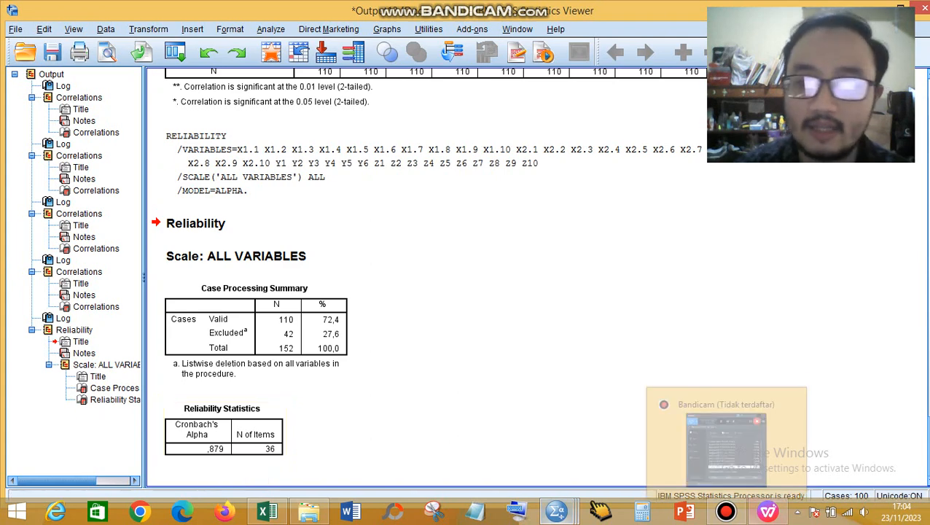
- Switch to the path analysis presentation in WPS Office and review the RELIABILITAS slides 12 to 14
mouse_move(726, 512)
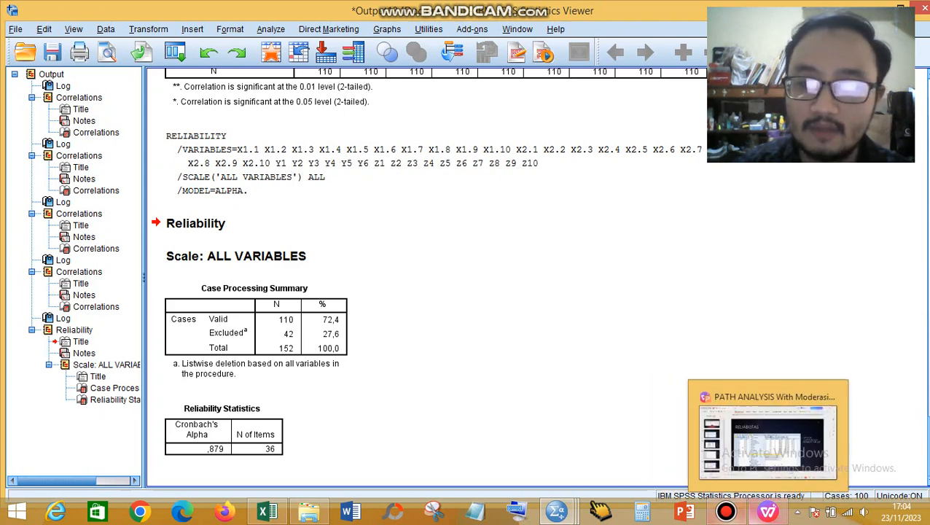
left_click(767, 512)
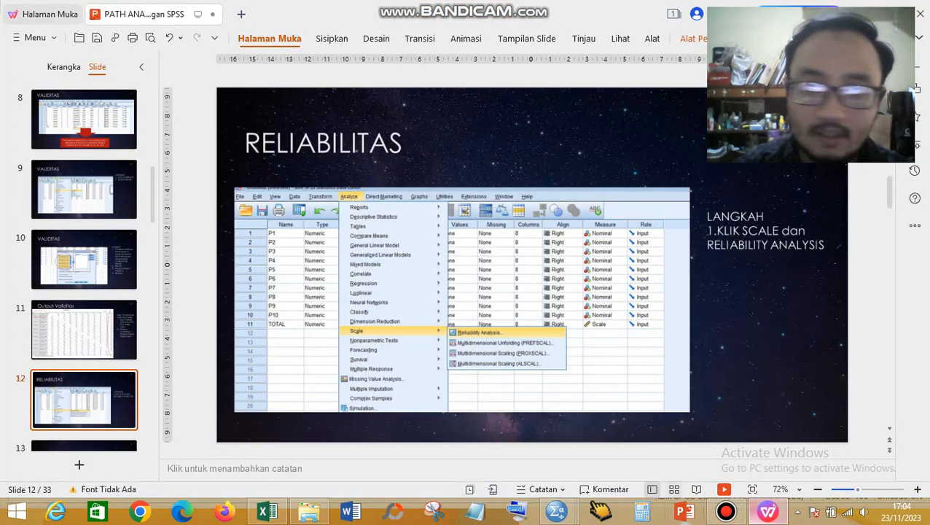
left_click(84, 331)
left_click(84, 399)
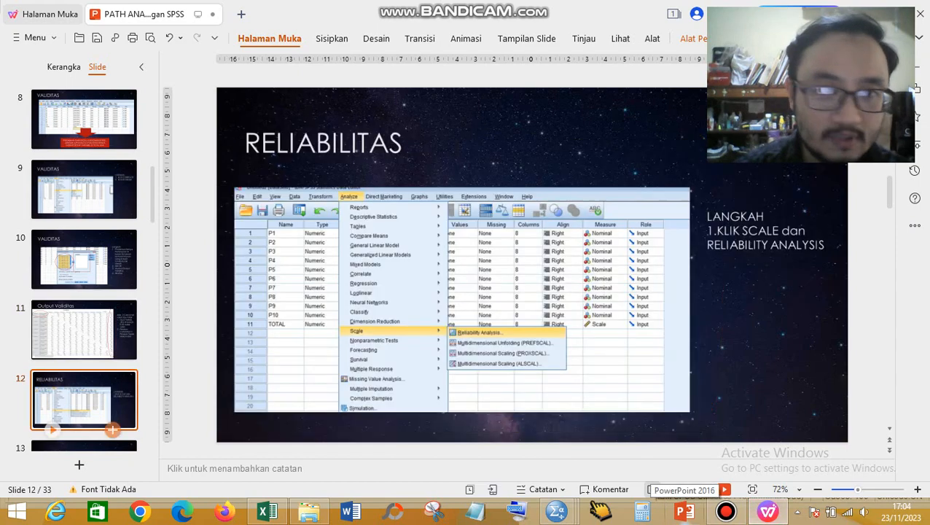
left_click(84, 332)
key("Down")
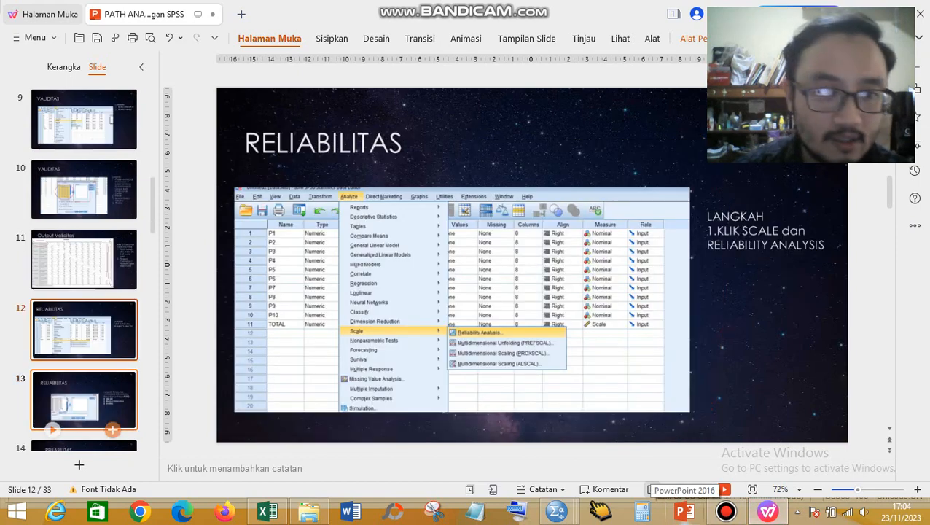
key("Down")
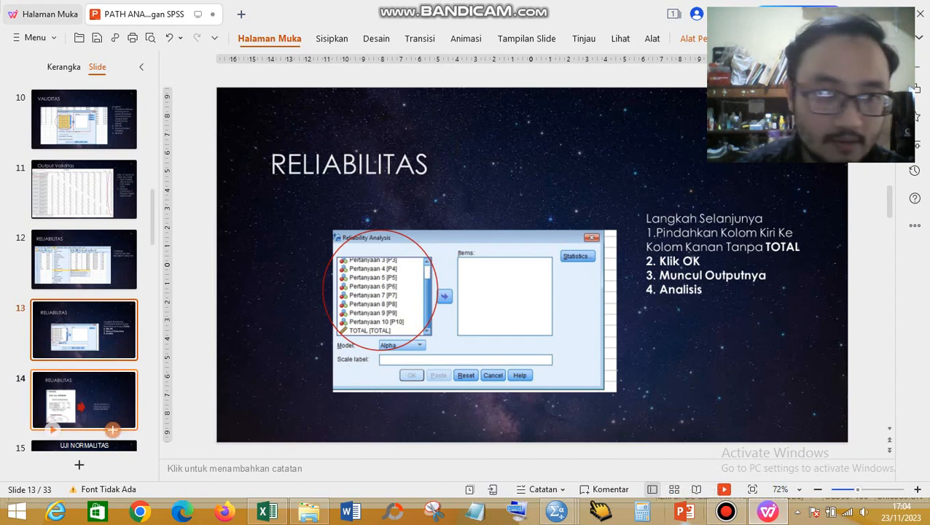
left_click(52, 430)
scroll(53, 430, "down", 1)
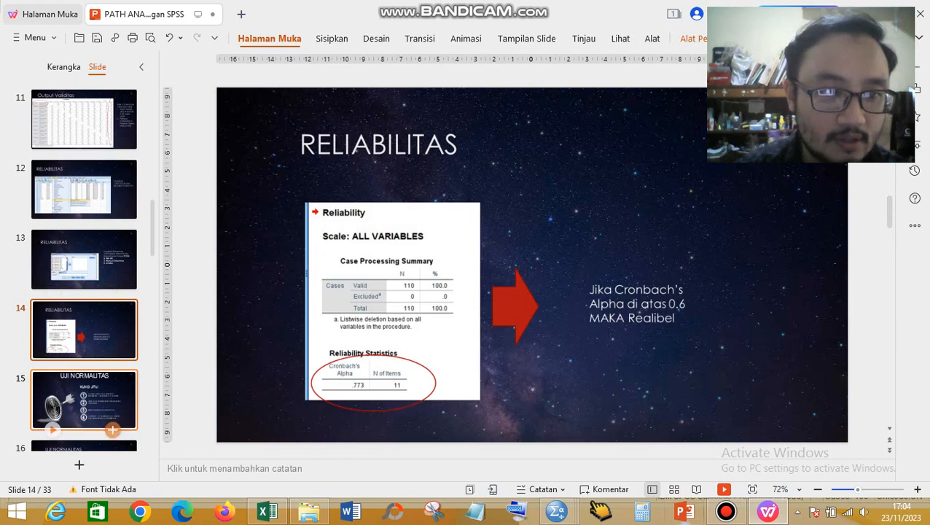
- Read the UJI NORMALITAS key points on slide 15 and the linear regression instructions on slide 17
left_click(52, 428)
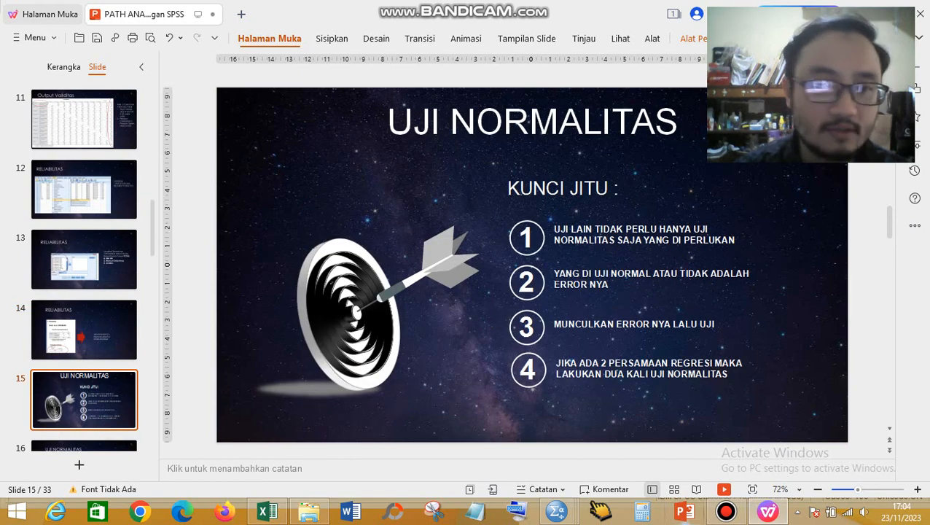
scroll(84, 270, "down", 4)
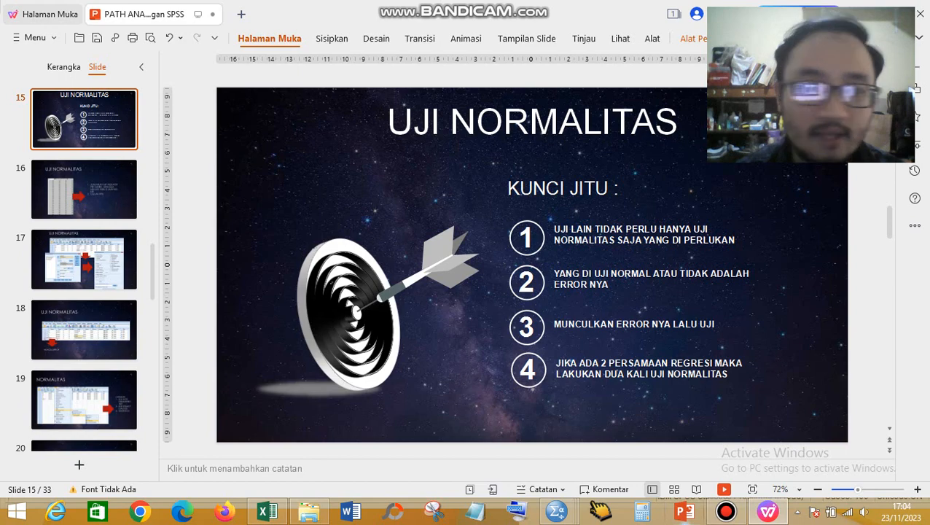
left_click(84, 259)
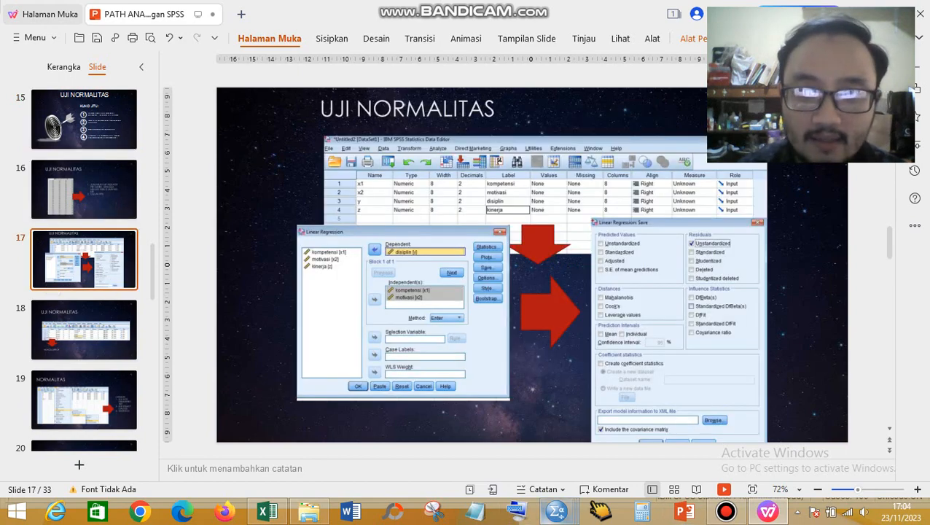
- Switch to the Uji Normalitas dataset in SPSS and examine its data values and variable definitions
mouse_move(556, 510)
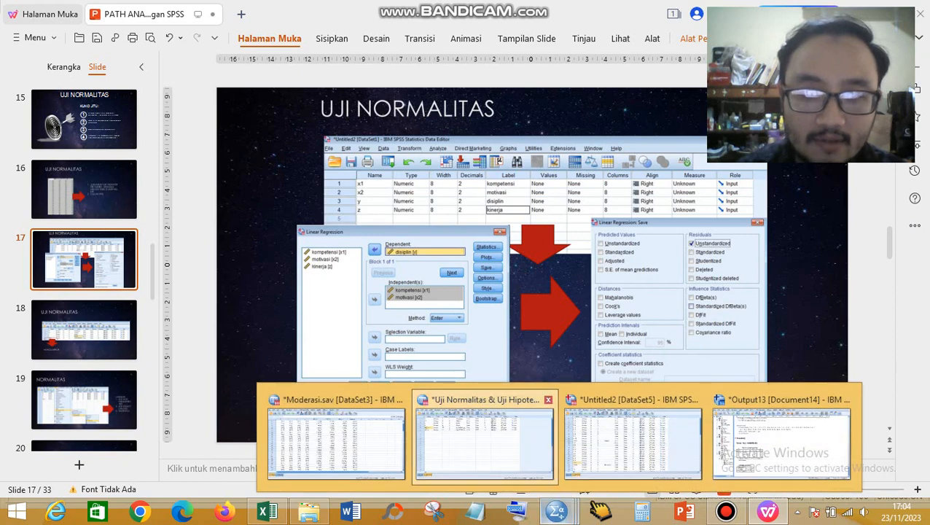
left_click(484, 436)
left_click(27, 467)
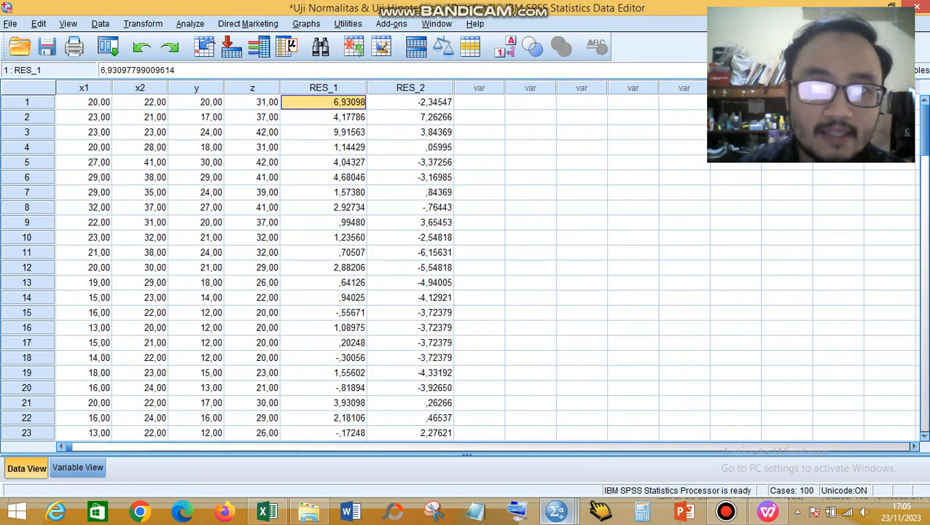
left_click(84, 102)
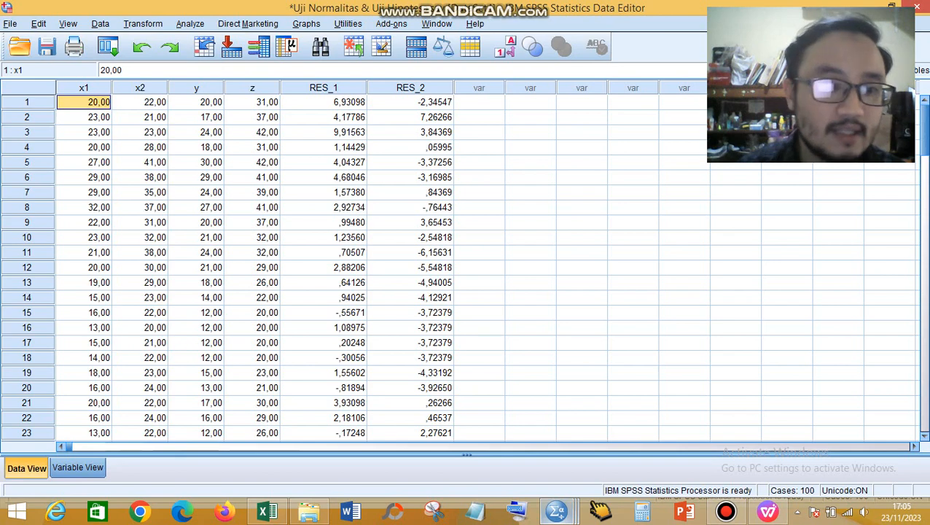
left_click(78, 467)
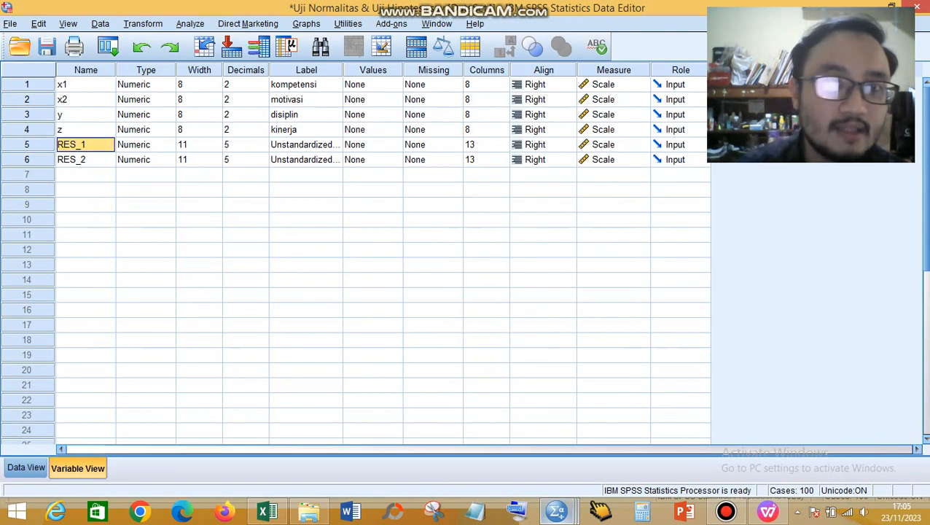
- Start a linear regression, clear the previously assigned variables and assign disiplin [y] as the dependent variable
left_click(190, 24)
mouse_move(215, 167)
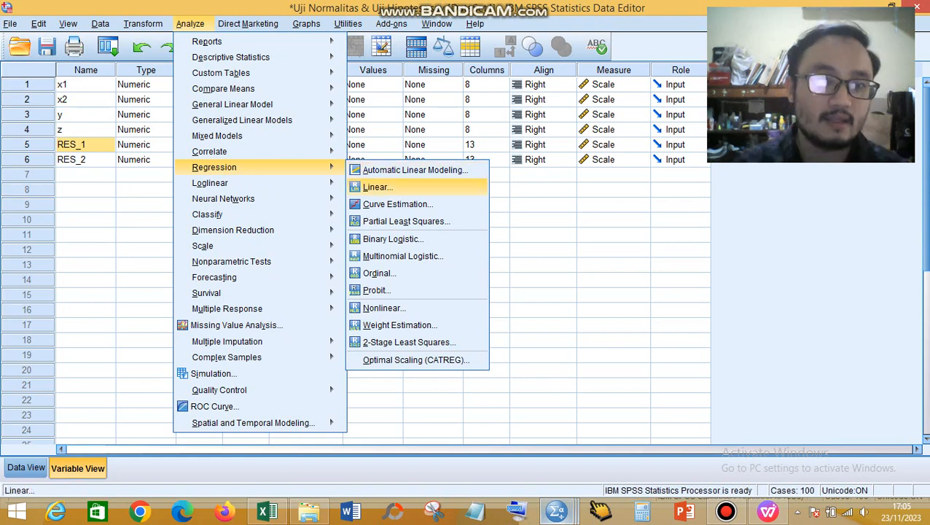
left_click(378, 186)
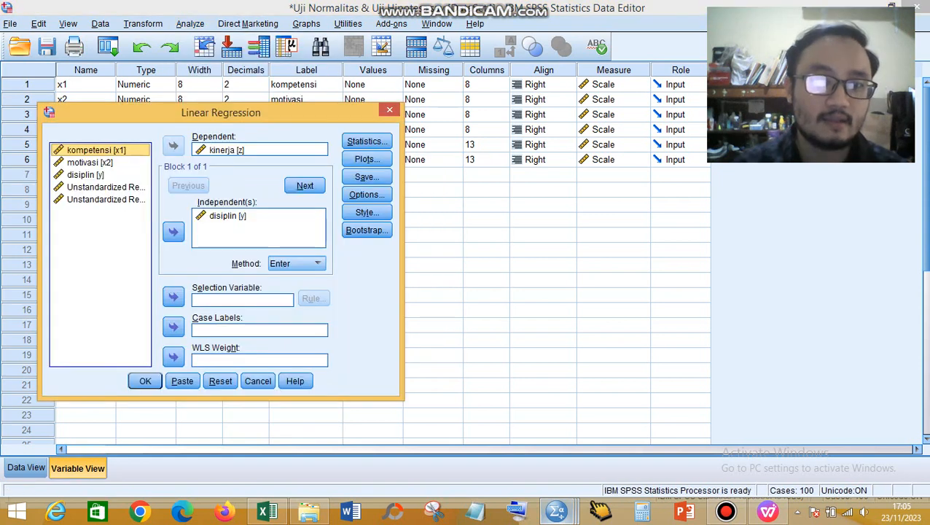
left_click(726, 510)
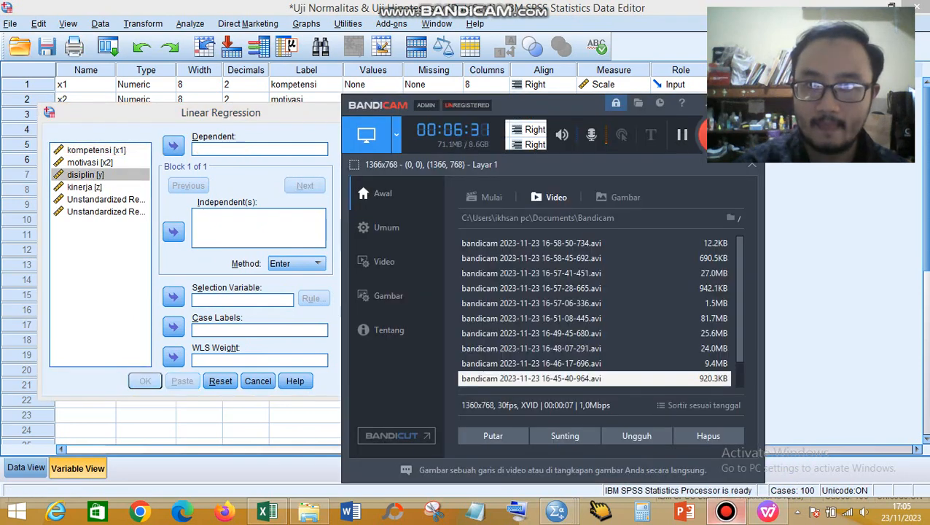
left_click(720, 102)
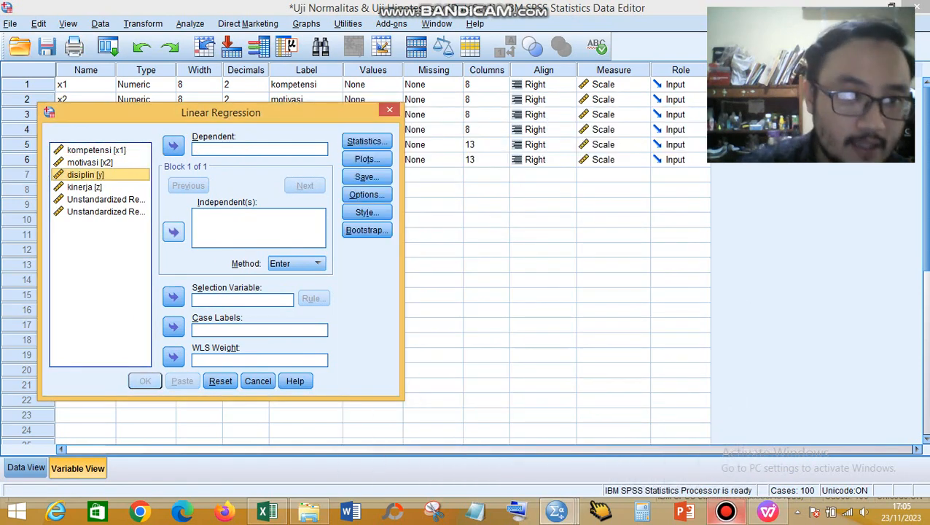
left_click(244, 149)
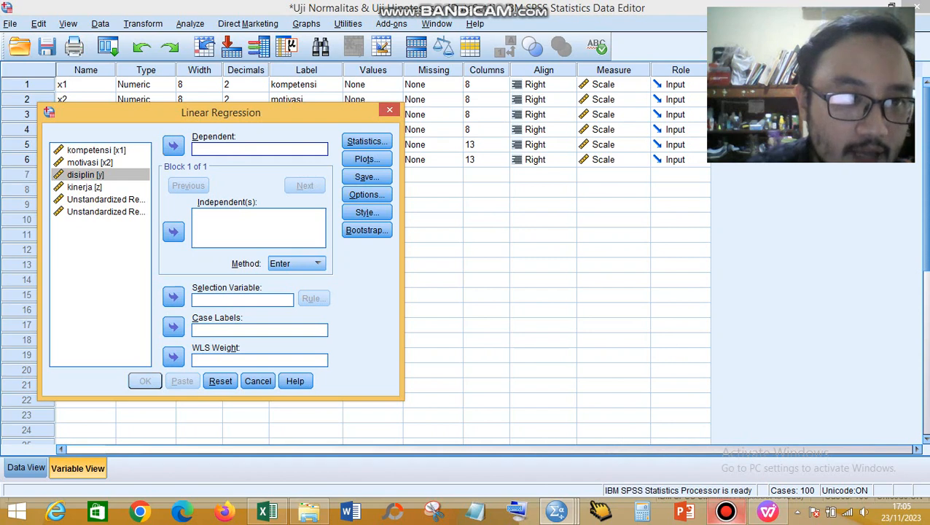
left_click(86, 175)
left_click(173, 145)
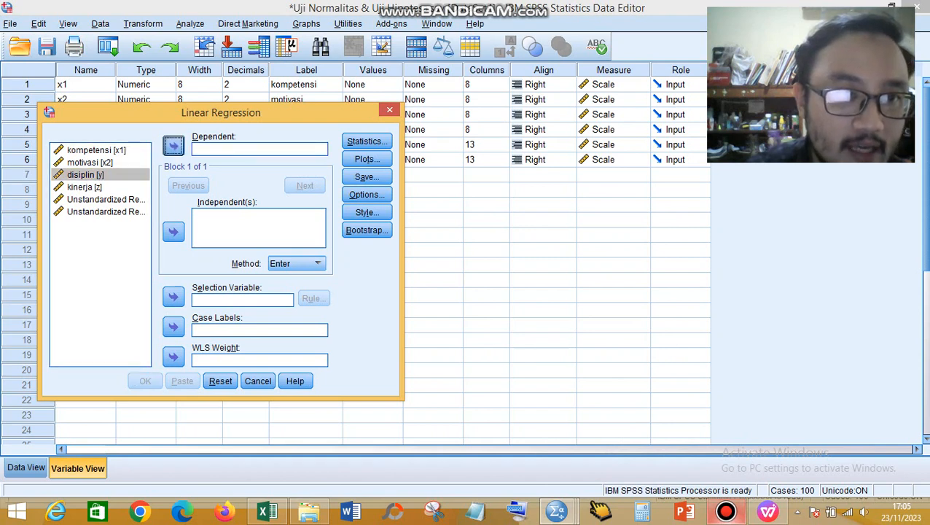
- Add kompetensi [x1] and motivasi [x2] as independent variables and compare the setup with slide 17 of the presentation
left_click(96, 150)
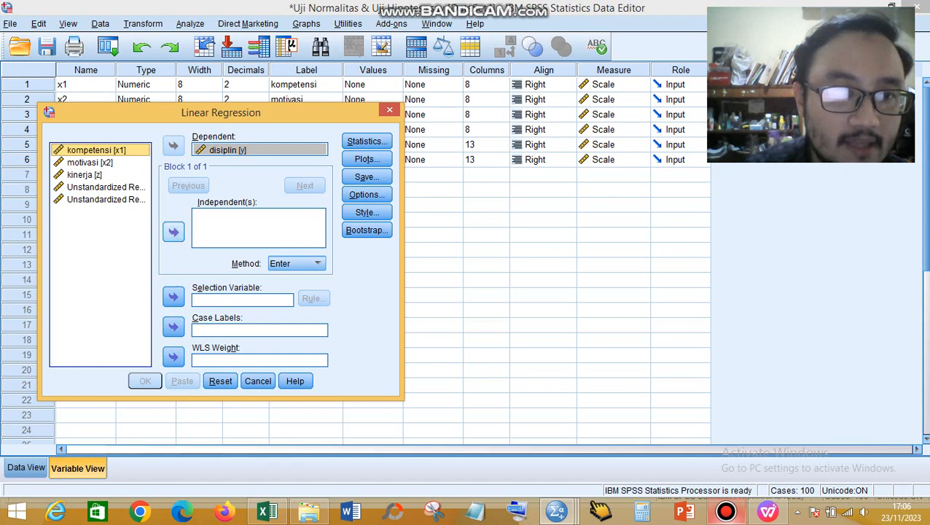
left_click(172, 232)
left_click(90, 162)
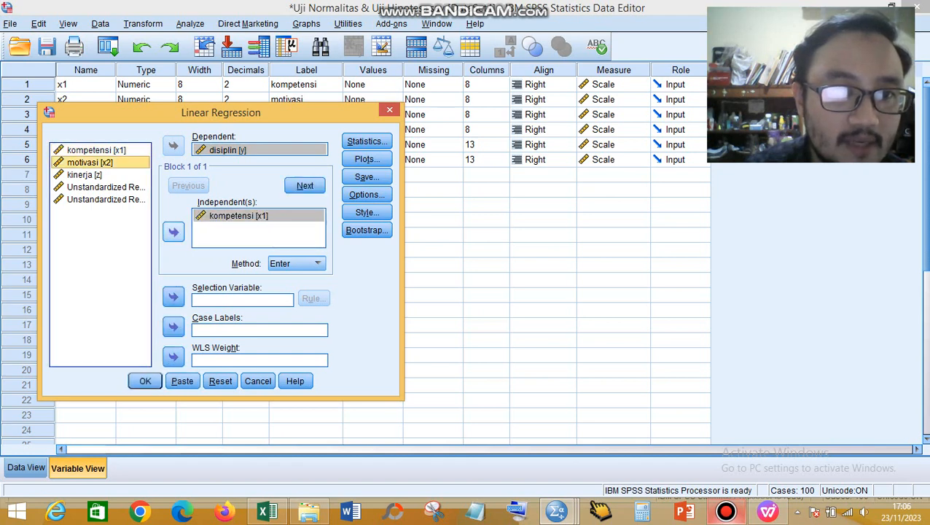
left_click(173, 232)
left_click(767, 512)
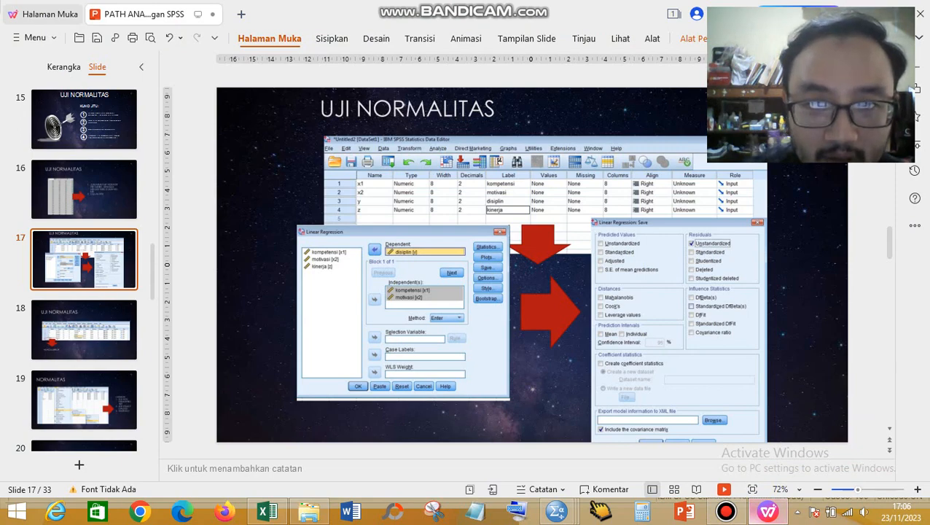
left_click(767, 512)
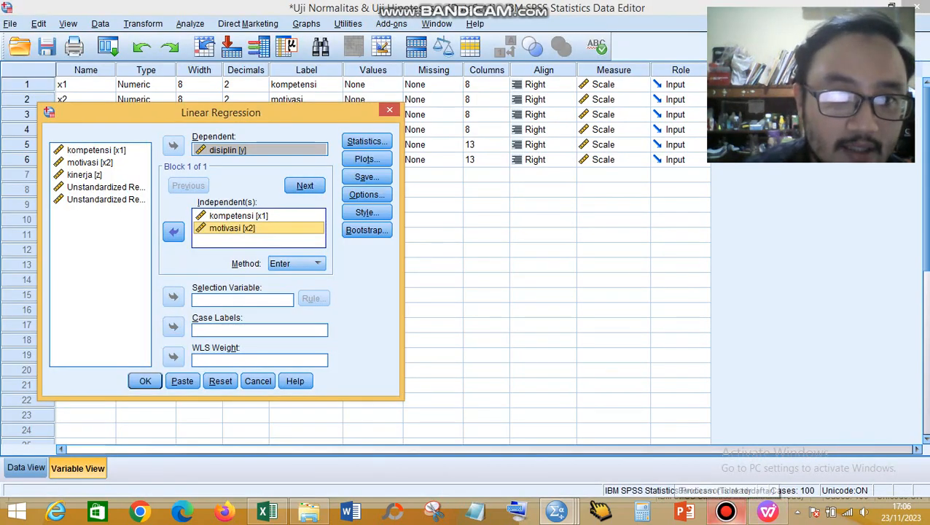
- Keep saving of unstandardized residuals enabled for the regression and run it
left_click(366, 177)
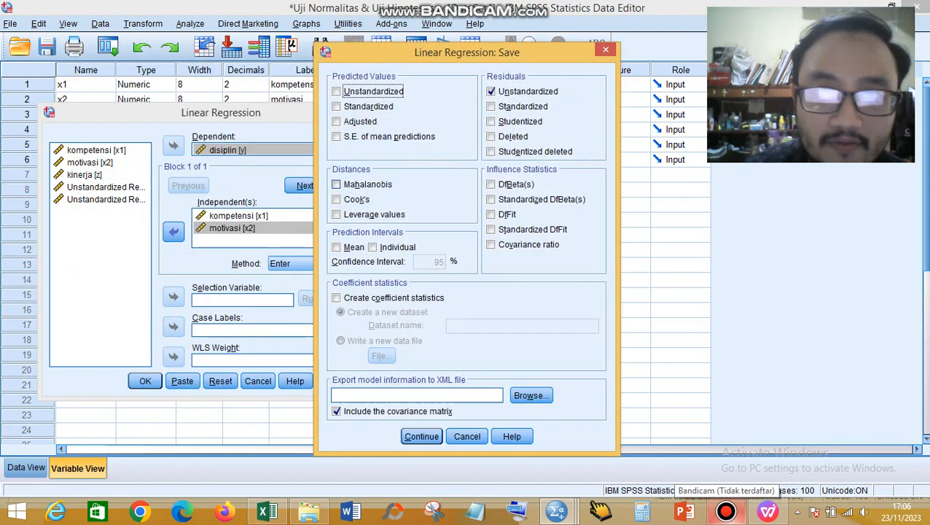
left_click(490, 91)
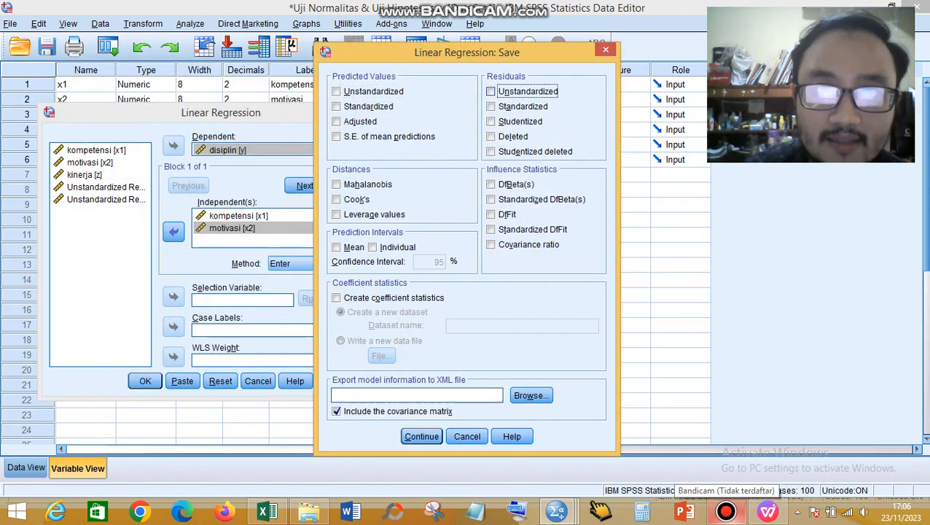
left_click(490, 91)
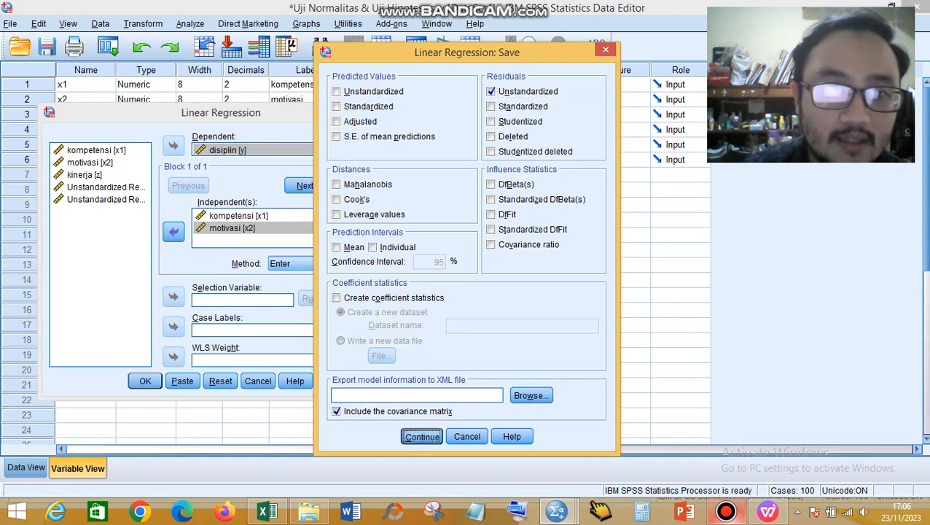
left_click(422, 436)
left_click(145, 381)
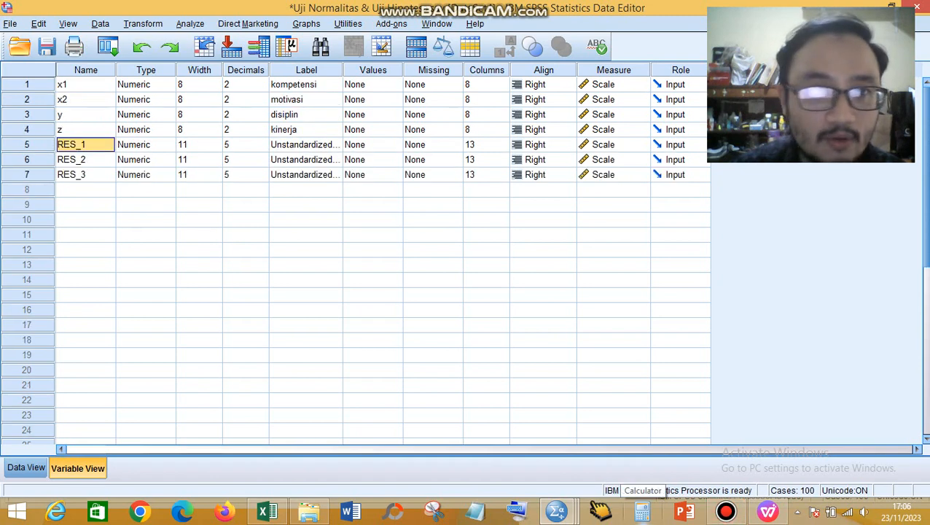
- Start a one-sample Kolmogorov-Smirnov test and add the two remaining unstandardized residual variables to the test variables
left_click(190, 24)
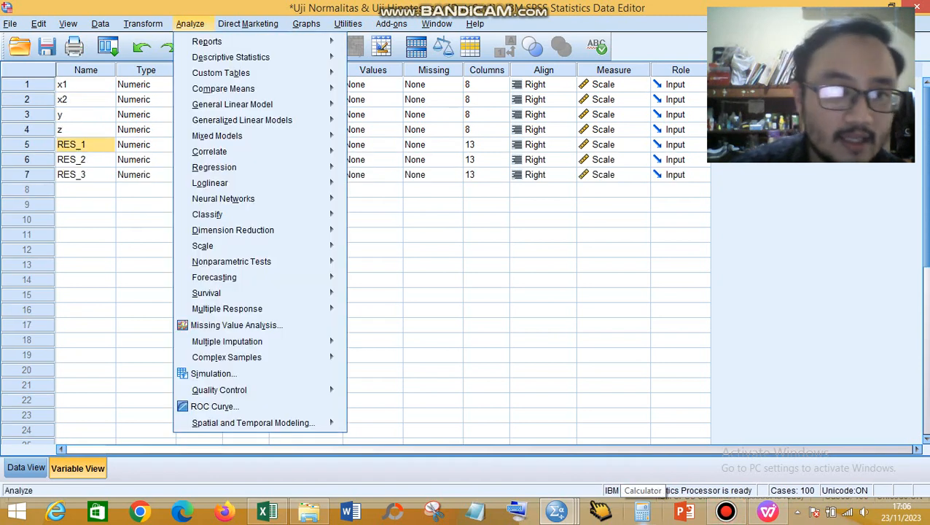
mouse_move(231, 261)
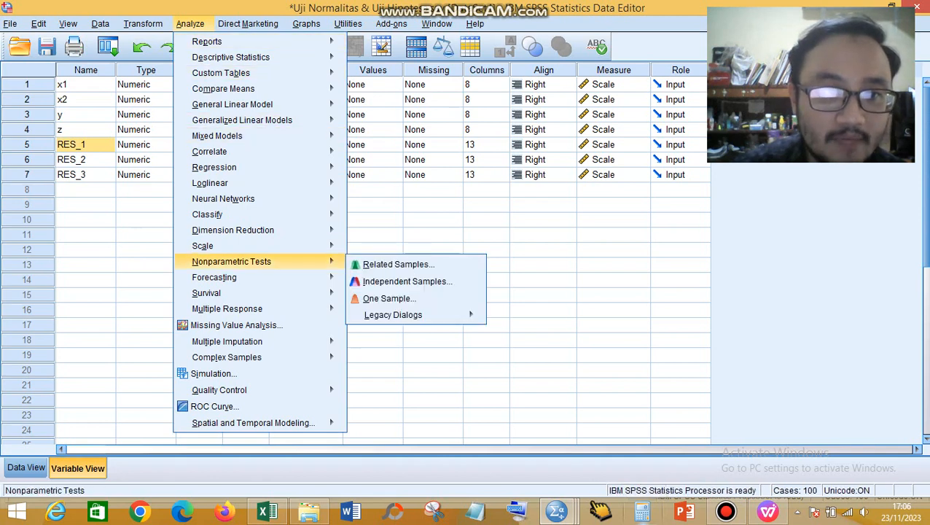
mouse_move(394, 314)
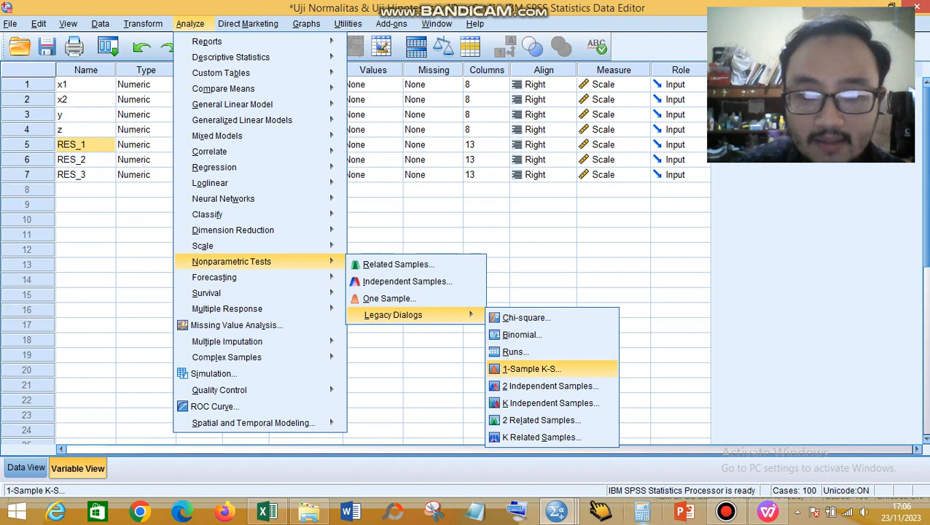
left_click(531, 368)
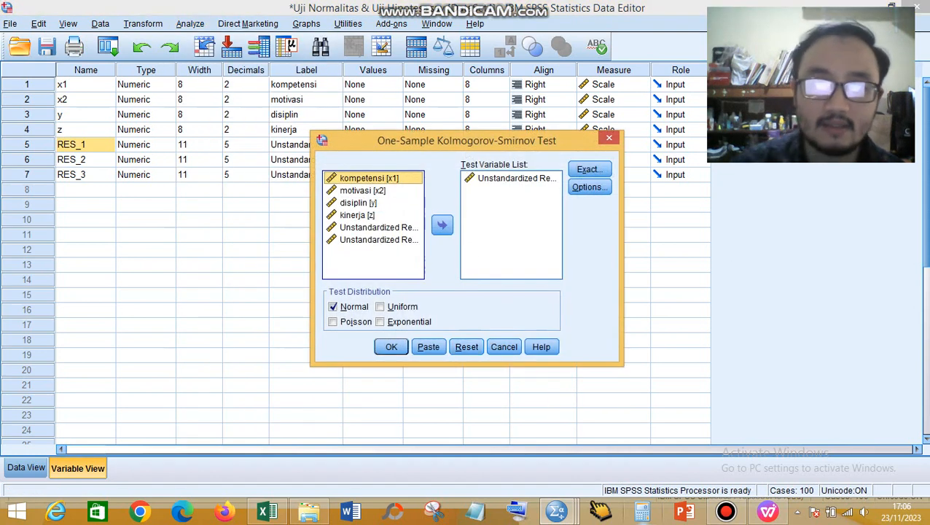
left_click(378, 227)
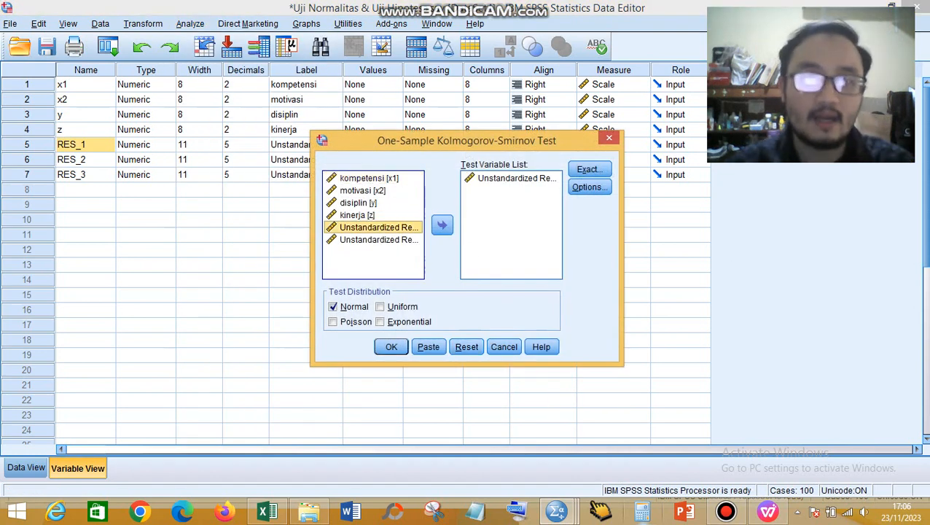
left_click(378, 239, "shift")
left_click(442, 225)
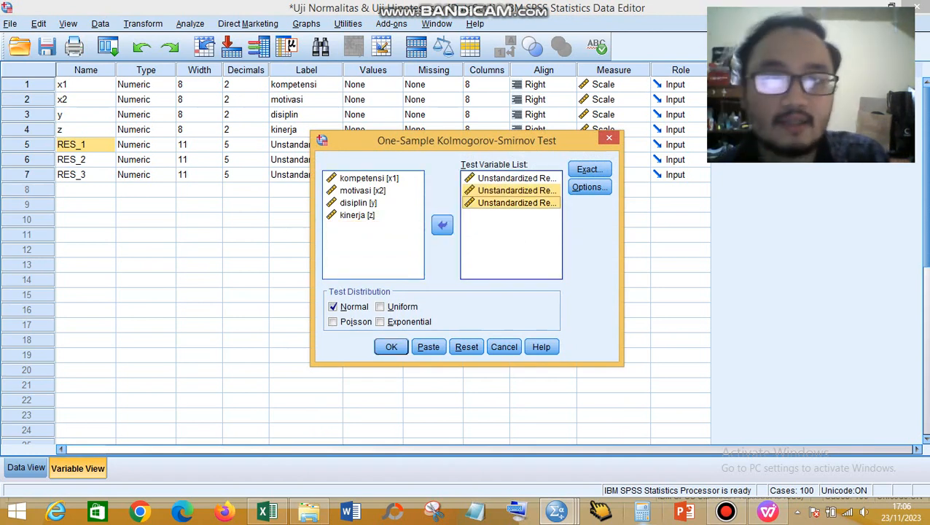
- Run the Kolmogorov-Smirnov test with the Normal distribution on all three residual variables and examine the output table
left_click(517, 190)
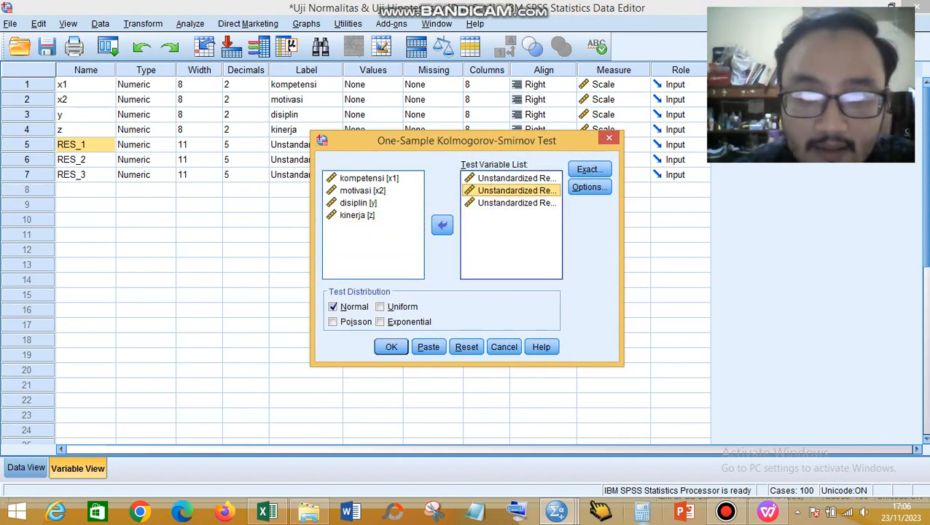
left_click(517, 203)
left_click(517, 178)
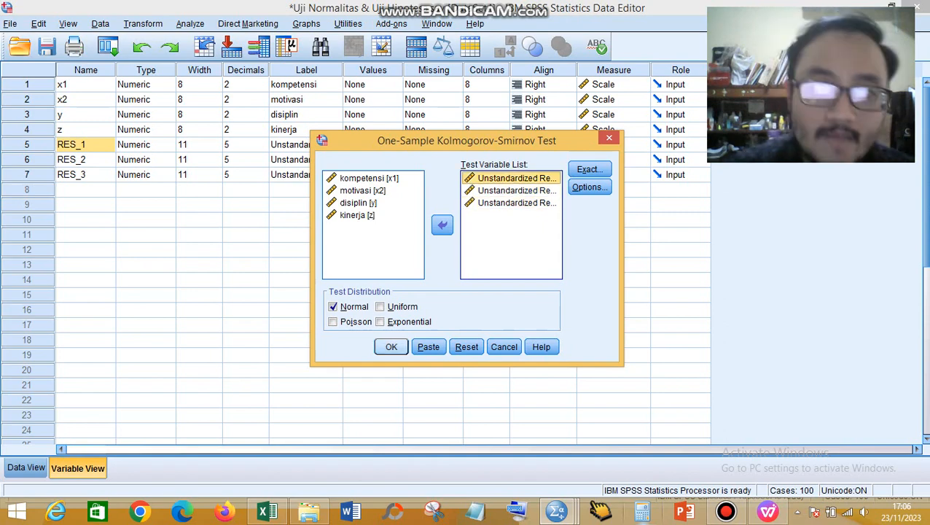
left_click(392, 347)
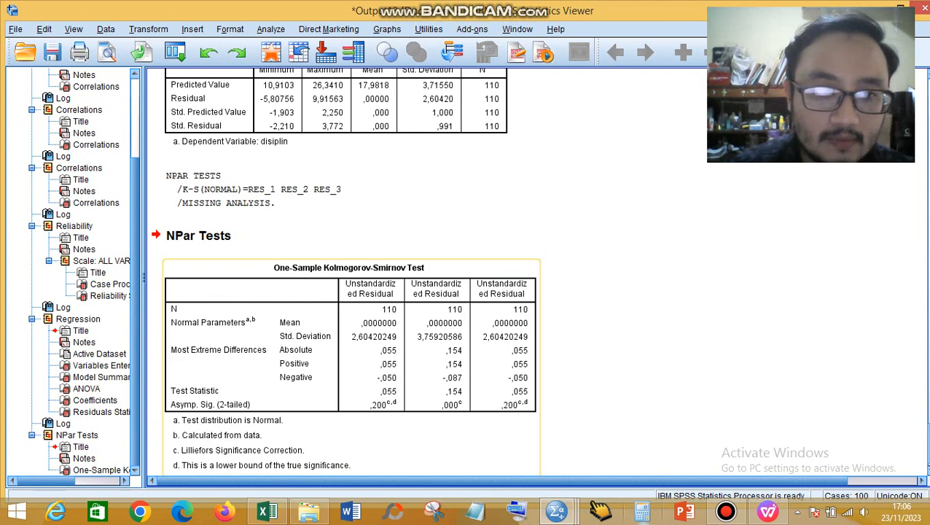
scroll(436, 313, "down", 1)
scroll(436, 314, "up", 3)
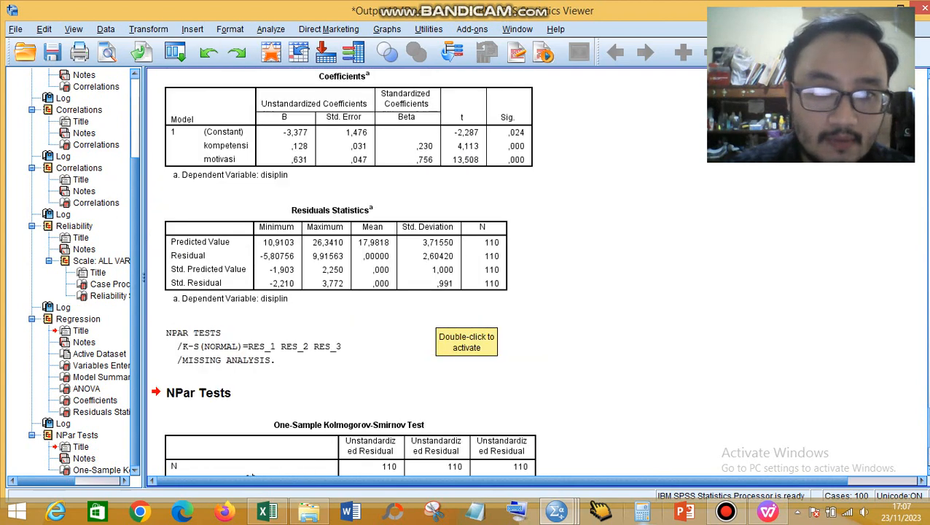
scroll(510, 342, "up", 1)
scroll(510, 343, "down", 6)
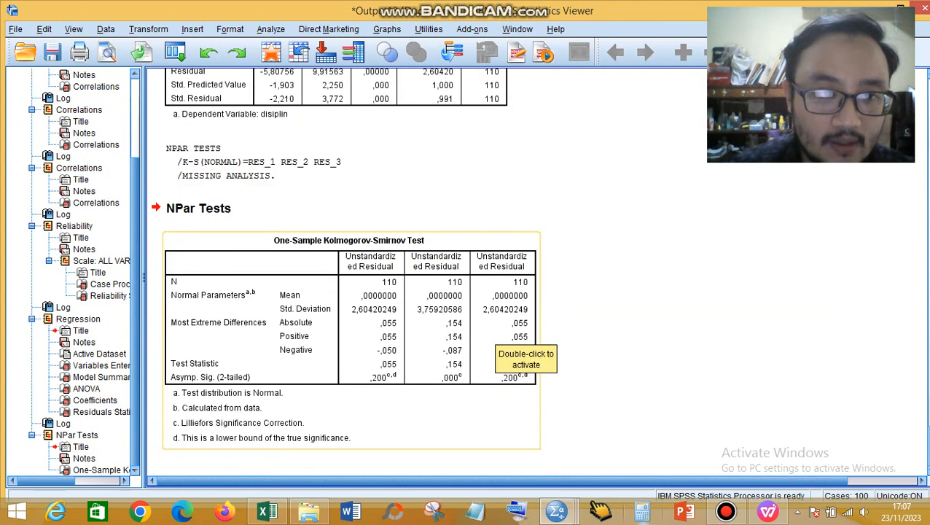
left_click(725, 512)
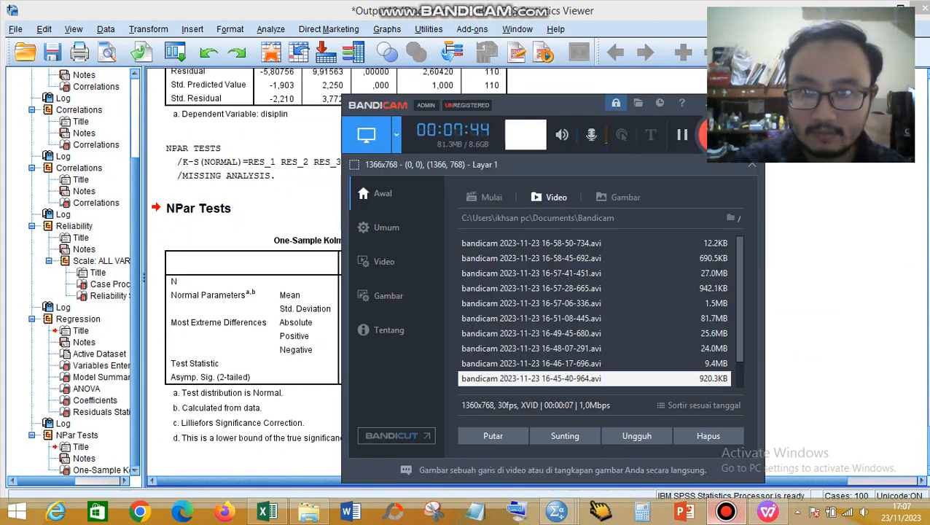
left_click(728, 104)
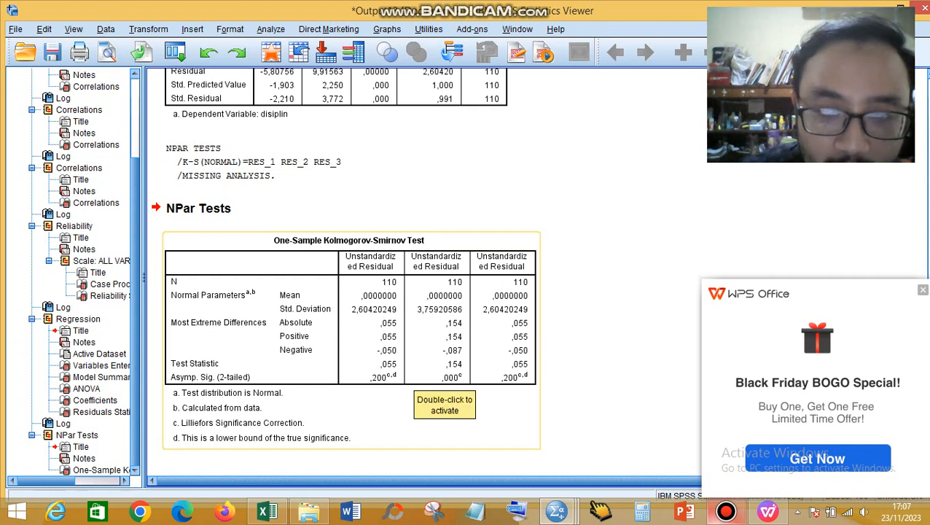
left_click(922, 289)
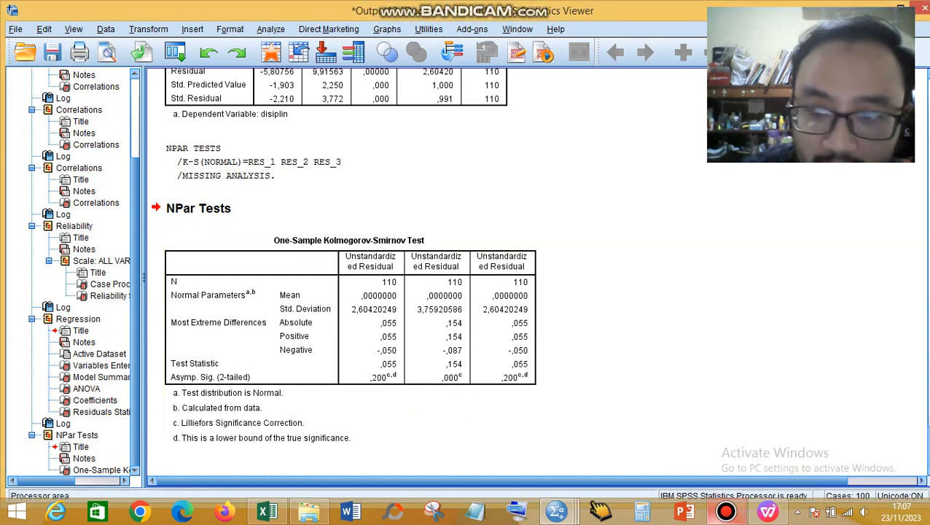
- Compare the Kolmogorov-Smirnov output with the Asymp. Sig. interpretation rule on slide 22 of the WPS Office presentation
left_click(768, 512)
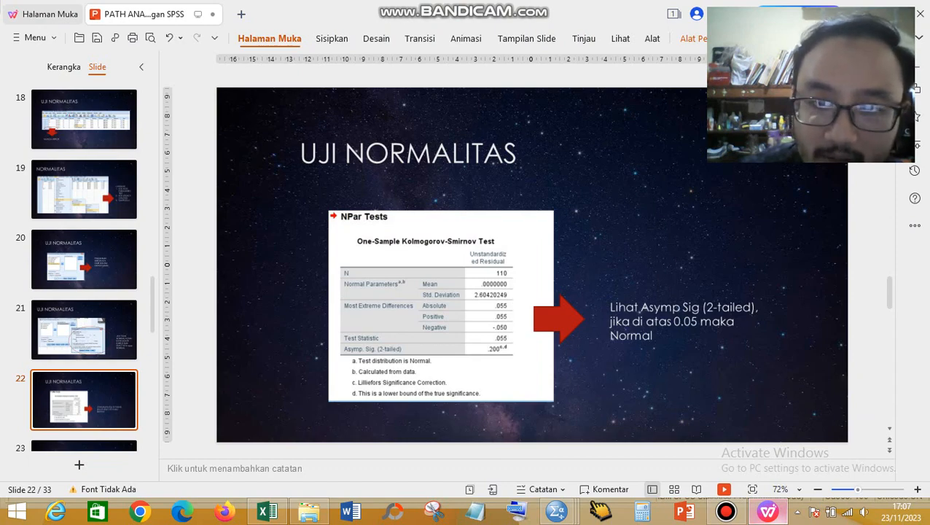
key("alt+Tab")
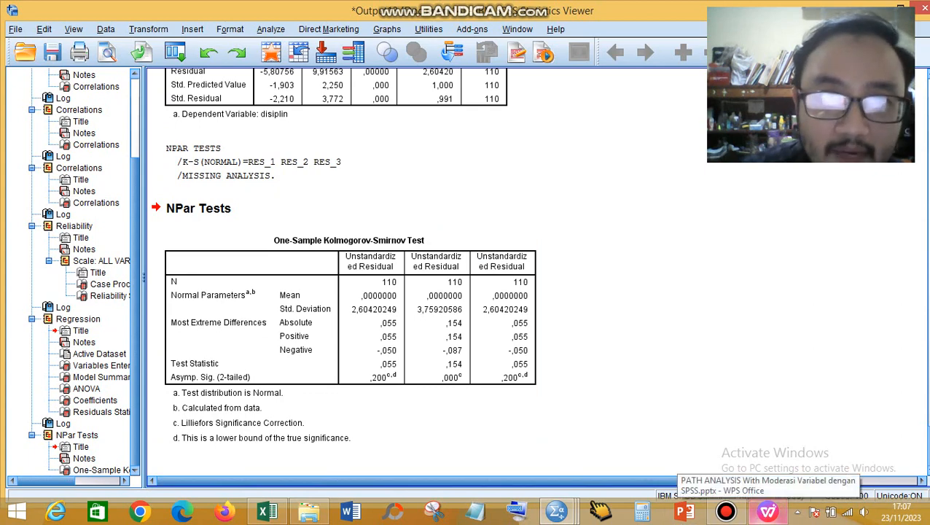
left_click(270, 29)
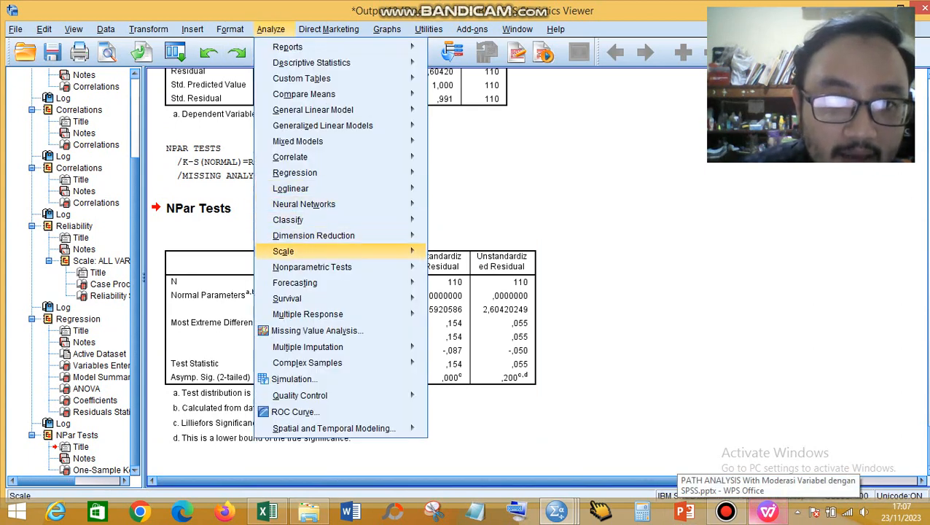
mouse_move(328, 266)
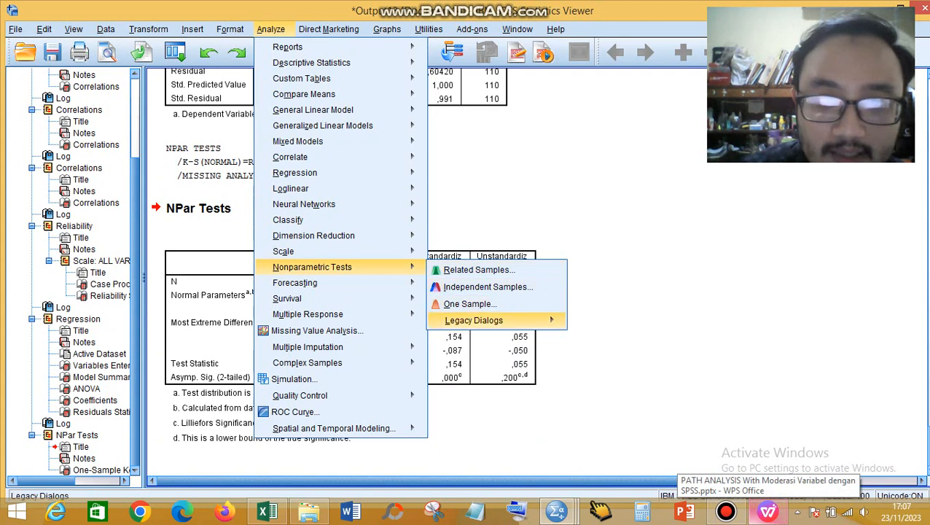
mouse_move(473, 320)
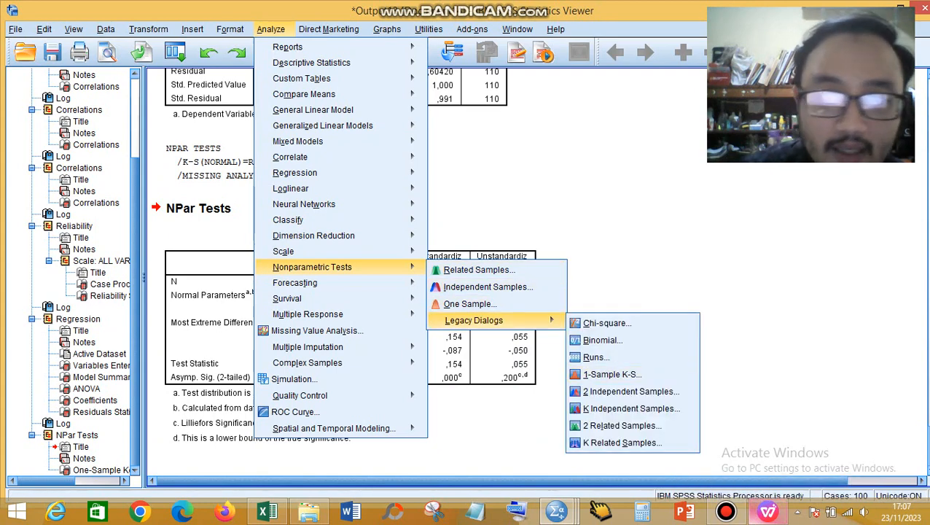
left_click(620, 248)
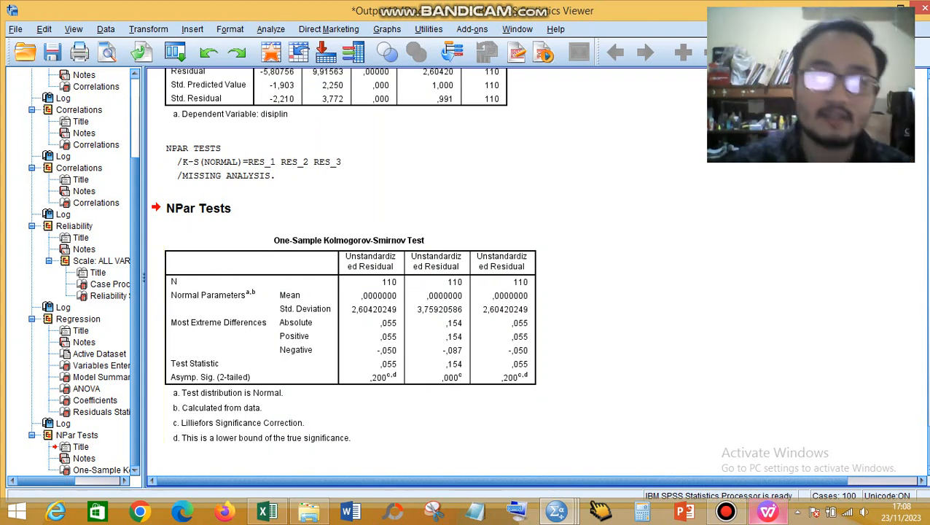
- Switch to the WPS Office presentation and view the hypothesis model on slide 23 and the first-equation regression on slide 24
left_click(767, 511)
scroll(84, 401, "down", 1)
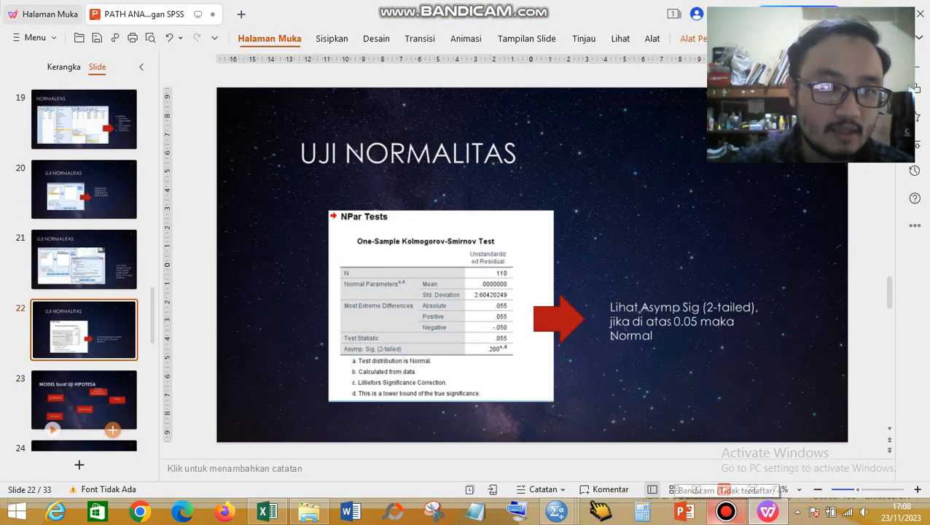
scroll(84, 328, "down", 1)
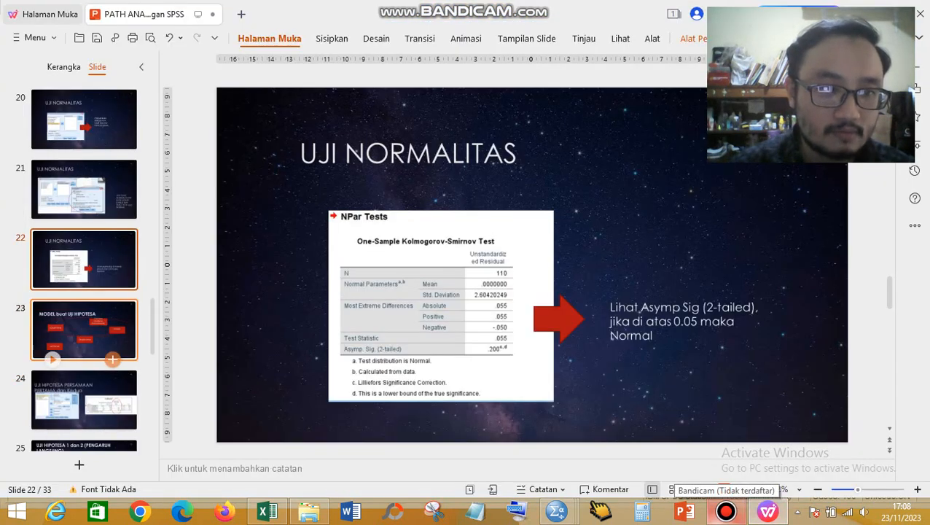
left_click(84, 328)
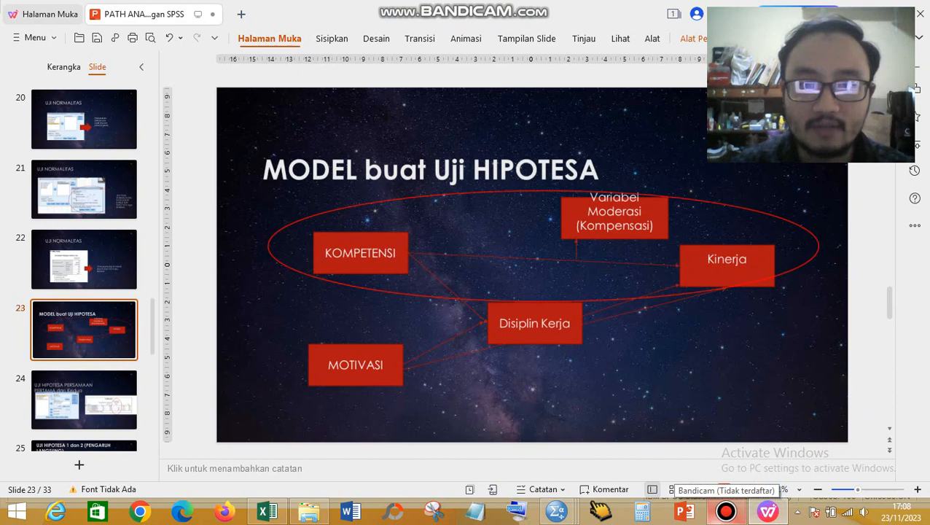
left_click(84, 400)
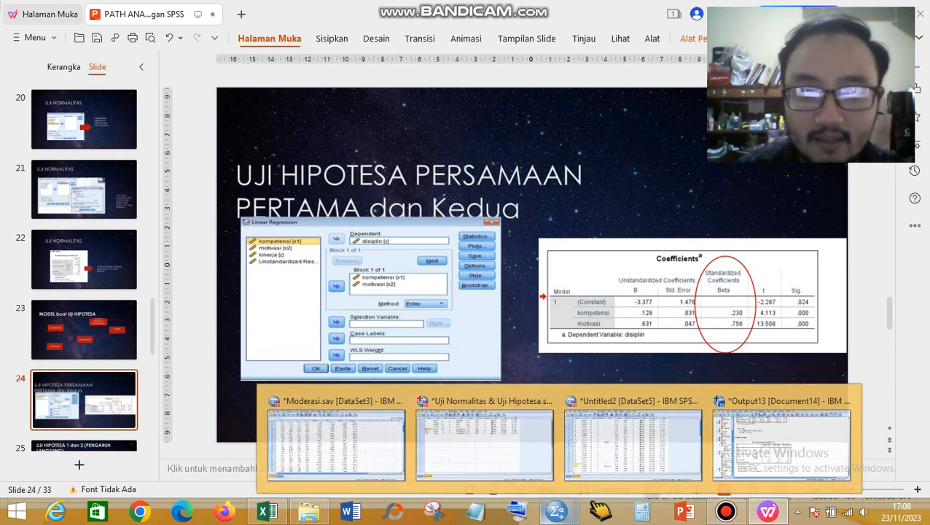
- Switch to the Uji Normalitas & Uji Hipotesa dataset in SPSS and open the linear regression setup to review its variables
mouse_move(557, 511)
left_click(481, 435)
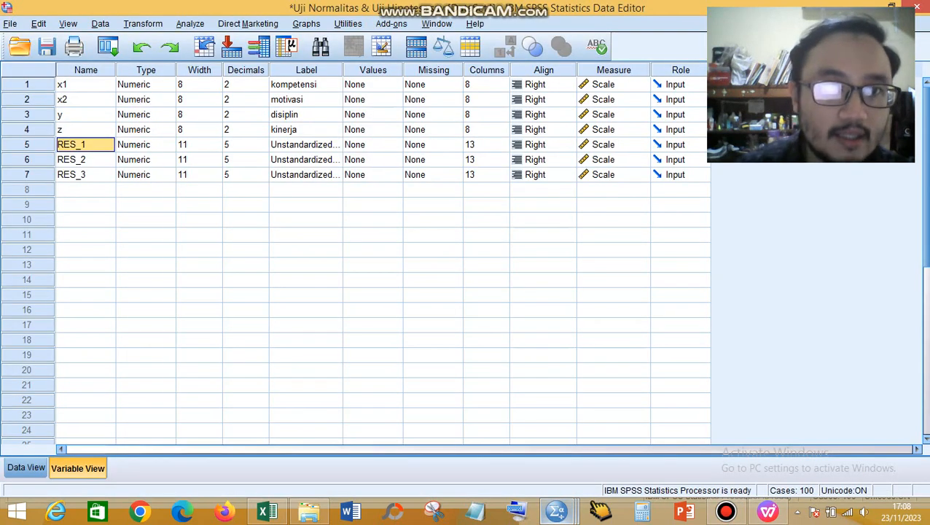
left_click(190, 23)
mouse_move(213, 167)
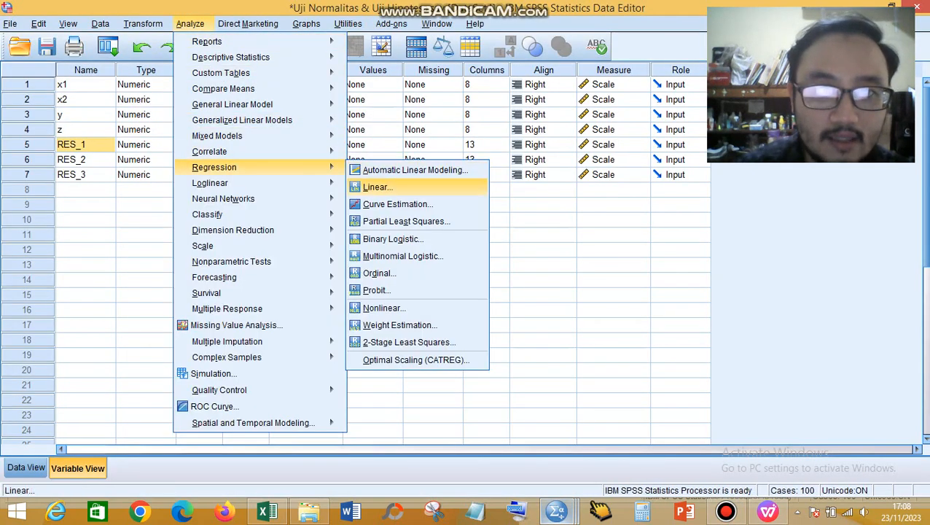
left_click(378, 186)
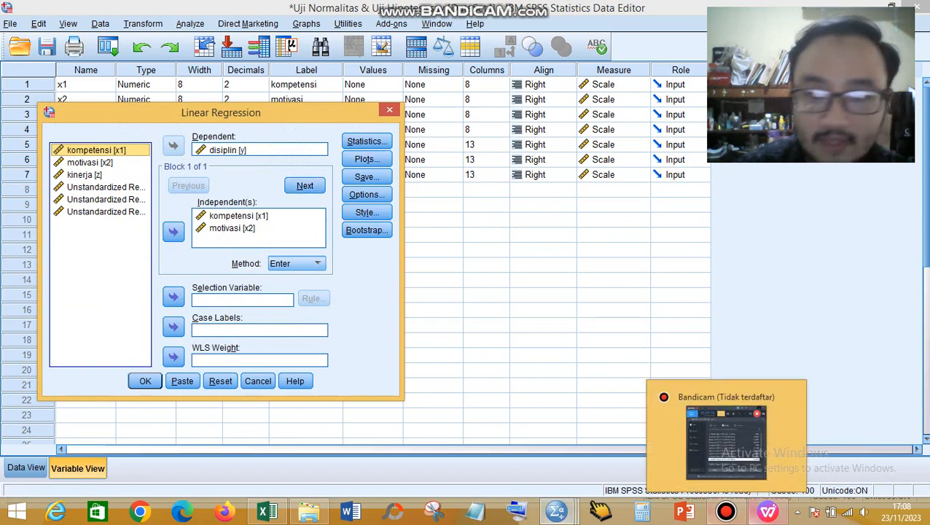
- Examine the regression's Coefficients table in the SPSS output and compare it with slide 24 of the presentation
mouse_move(557, 511)
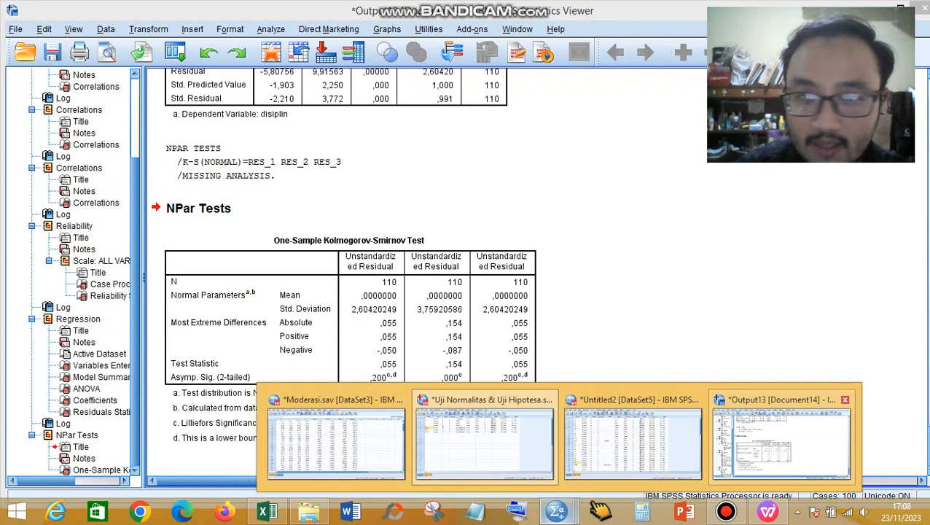
left_click(782, 441)
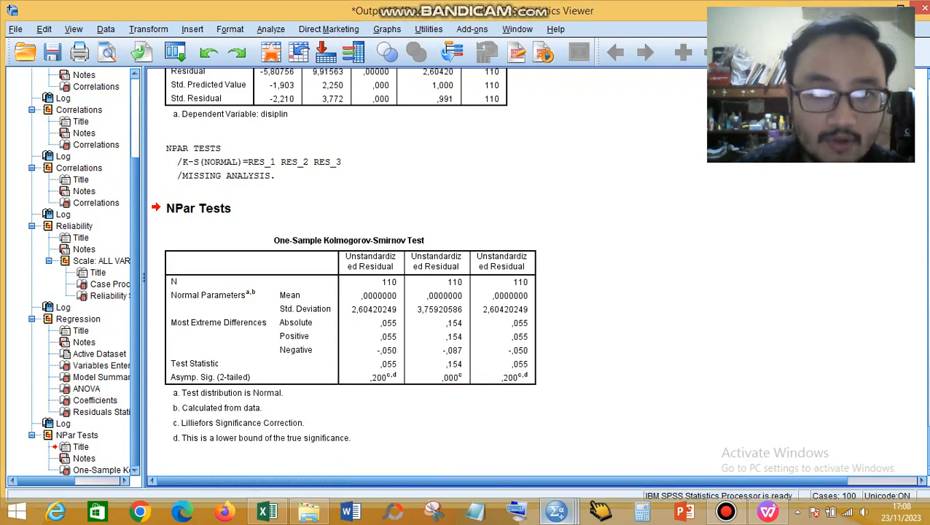
scroll(350, 277, "up", 6)
scroll(349, 277, "up", 5)
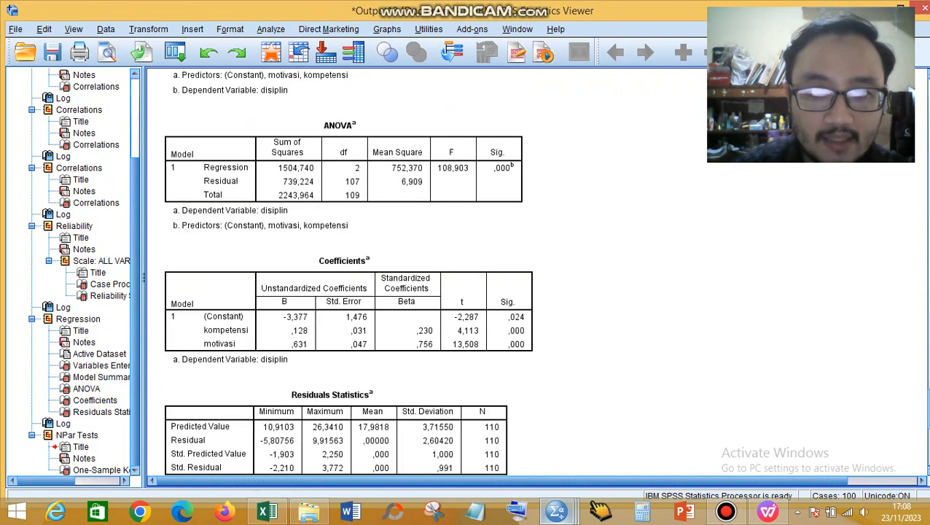
scroll(350, 277, "down", 3)
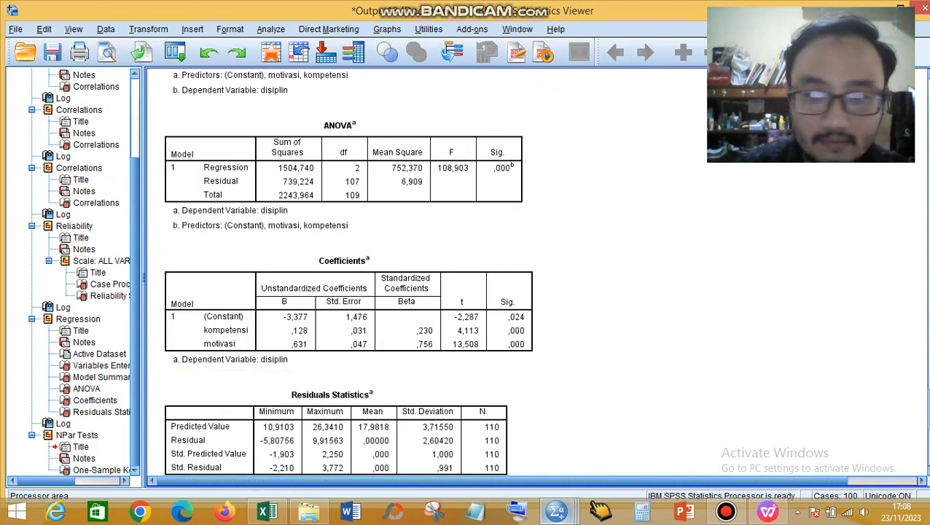
left_click(769, 512)
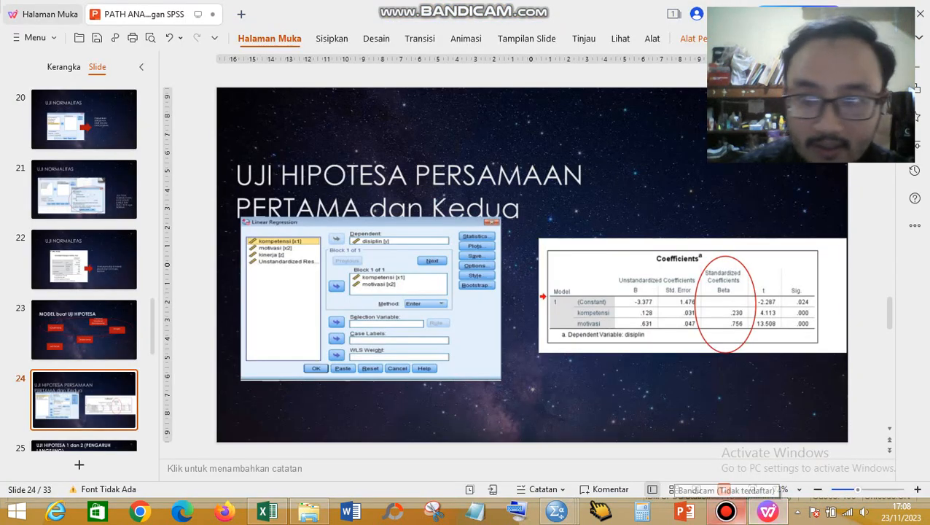
left_click(768, 512)
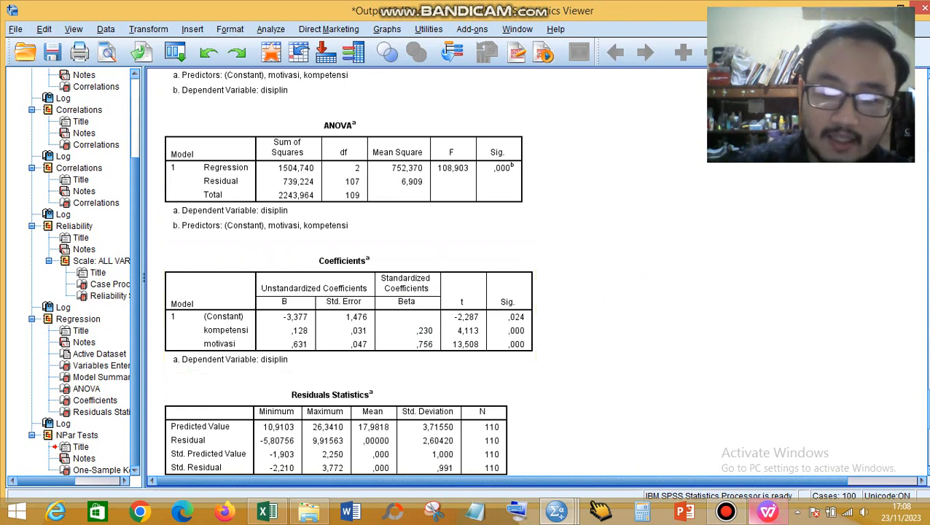
left_click(557, 512)
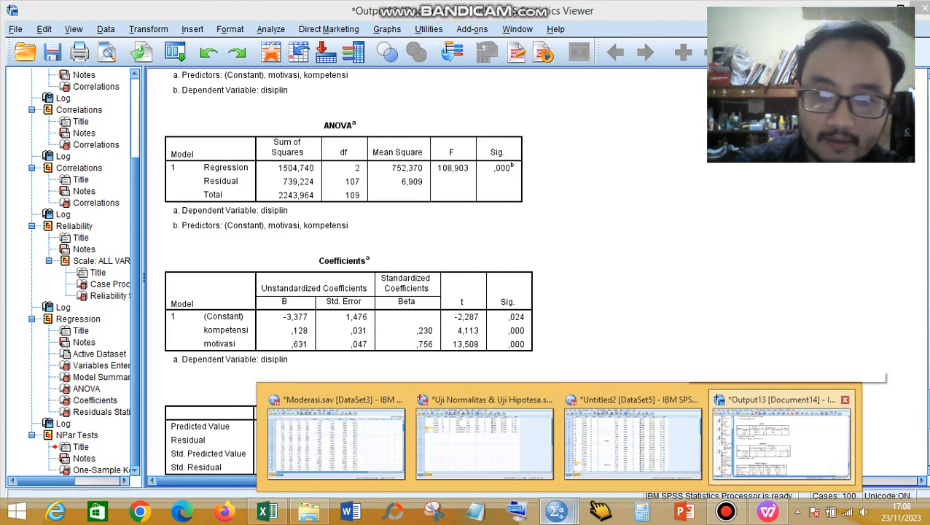
left_click(726, 512)
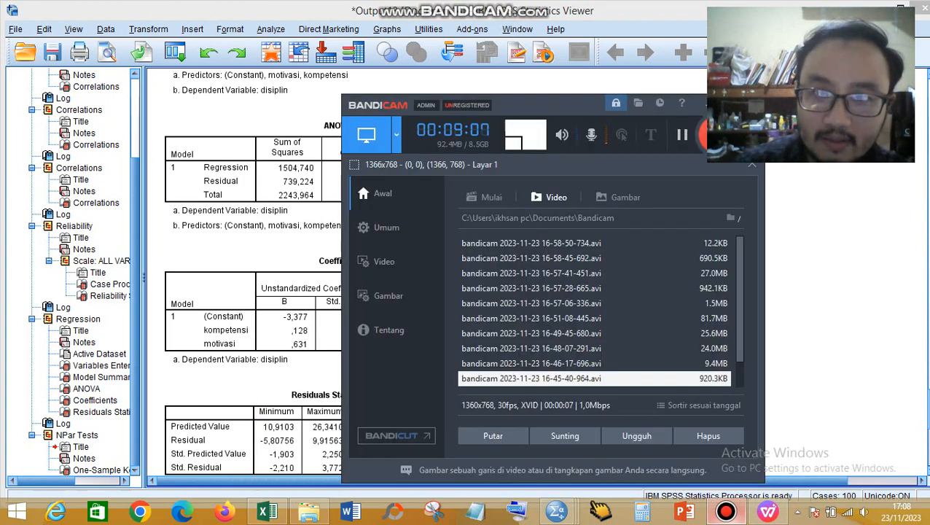
- Examine the Kolmogorov-Smirnov, Model Summary, ANOVA and Coefficients tables for the disiplin regression in the SPSS output
left_click(682, 134)
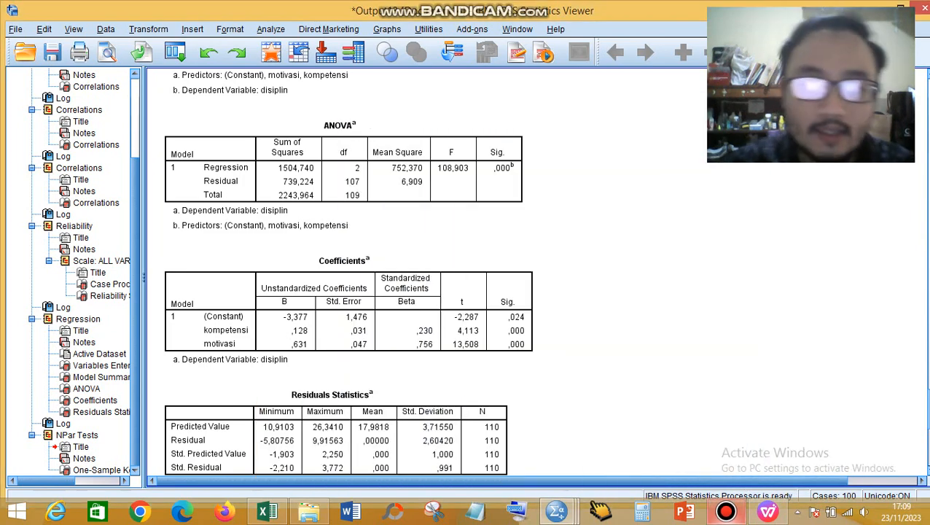
scroll(352, 328, "down", 3)
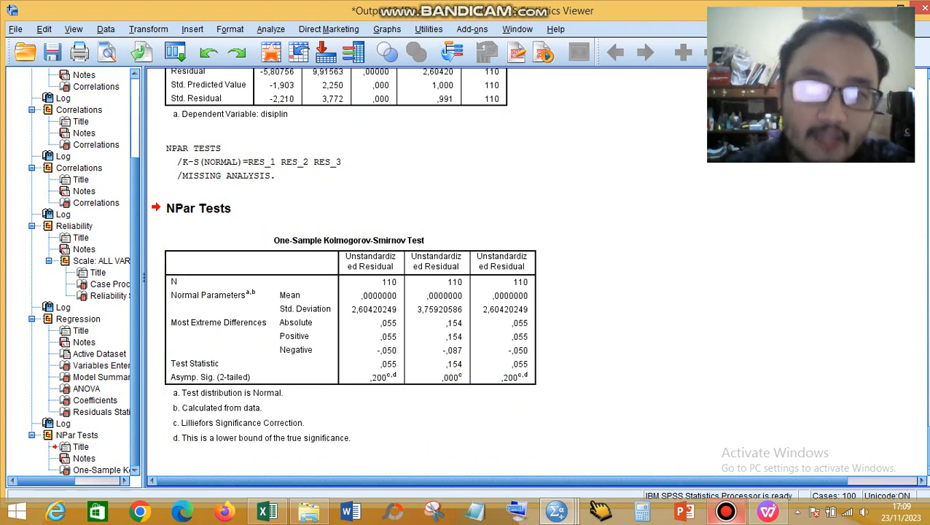
scroll(335, 314, "up", 6)
scroll(335, 292, "up", 2)
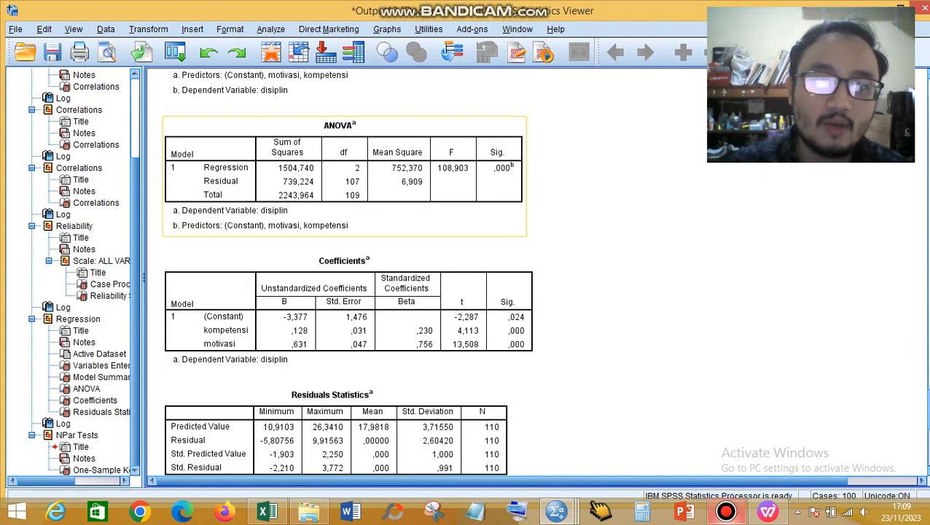
scroll(423, 317, "up", 2)
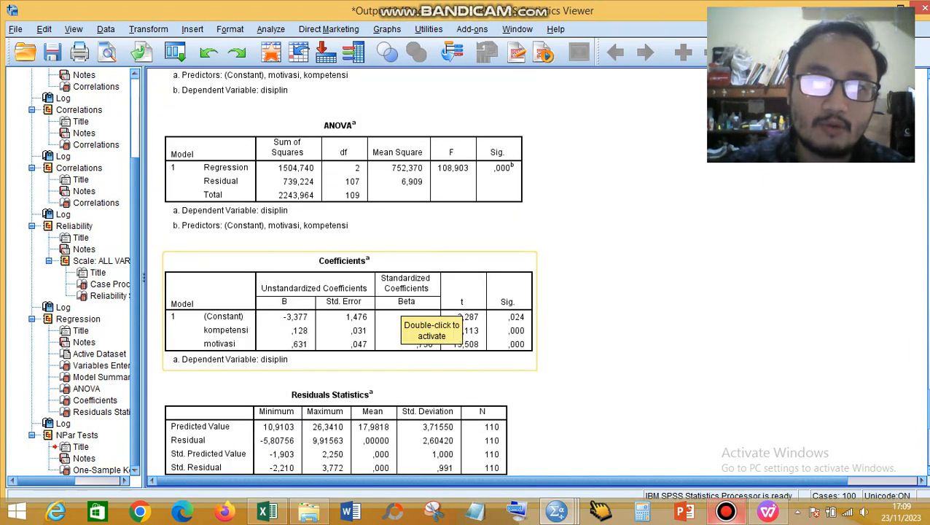
scroll(402, 244, "up", 2)
scroll(402, 244, "down", 1)
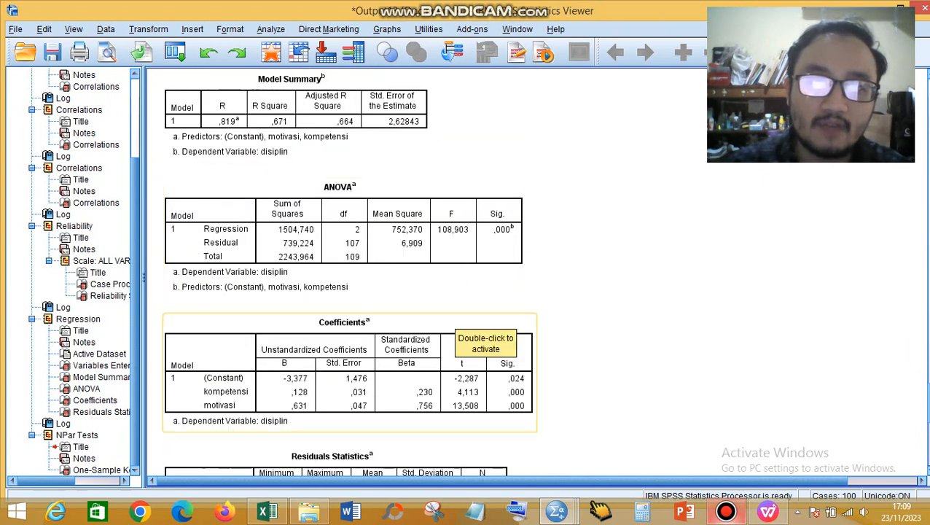
scroll(456, 315, "down", 2)
scroll(510, 320, "up", 1)
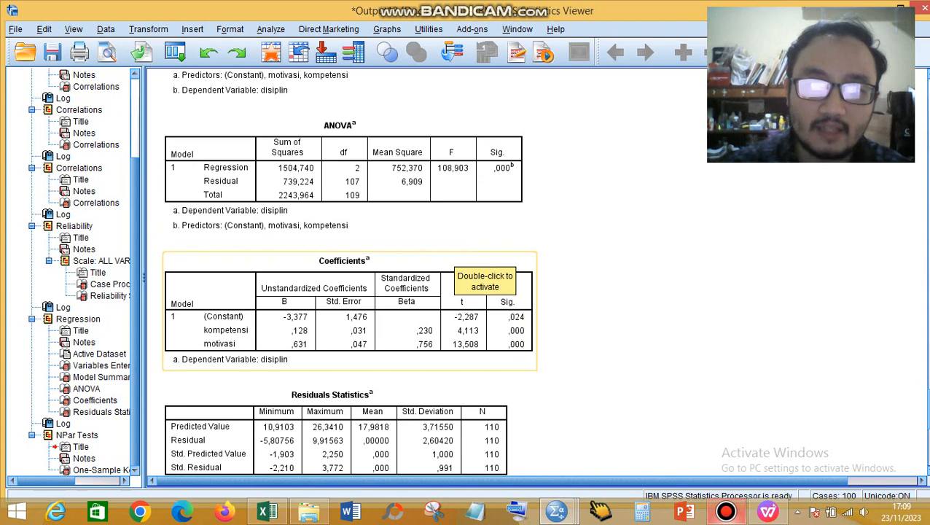
scroll(510, 320, "down", 1)
scroll(502, 274, "up", 1)
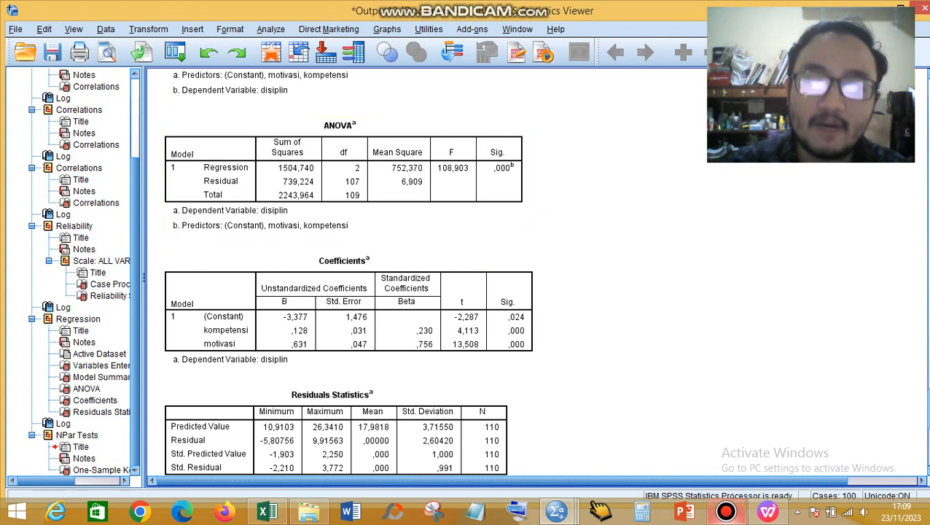
scroll(525, 208, "down", 2)
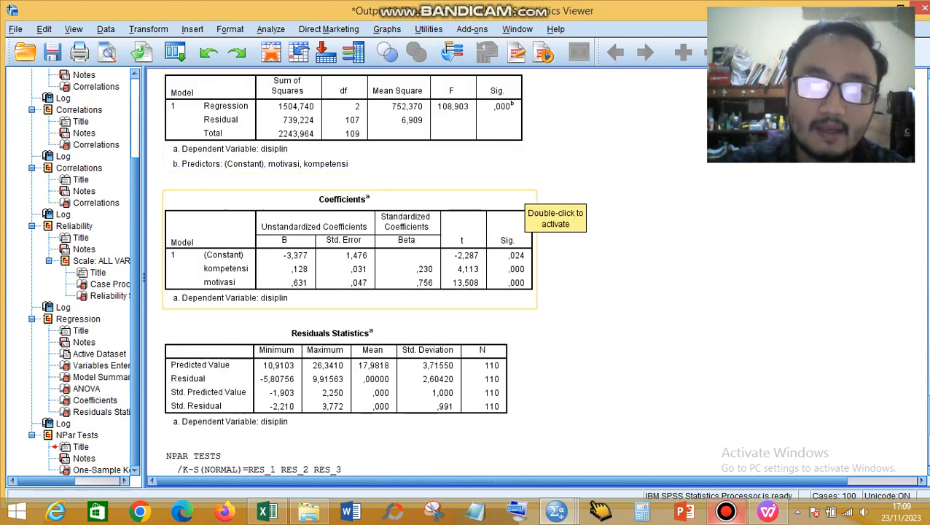
scroll(525, 207, "up", 2)
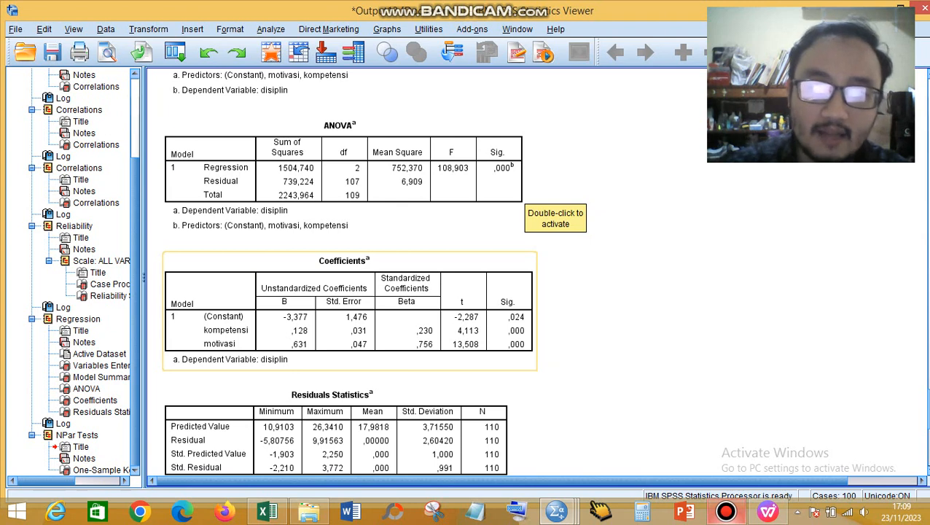
scroll(525, 208, "up", 2)
scroll(525, 207, "down", 2)
scroll(525, 207, "up", 2)
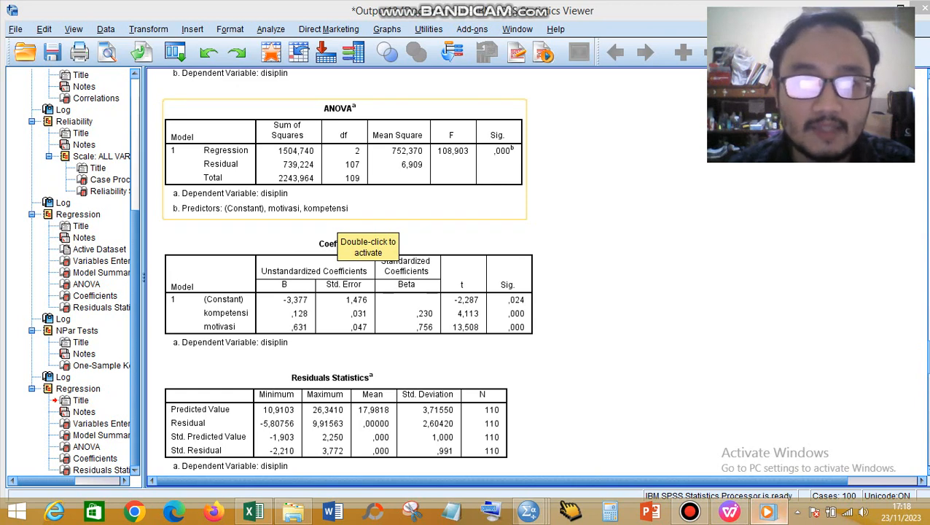
left_click(373, 241)
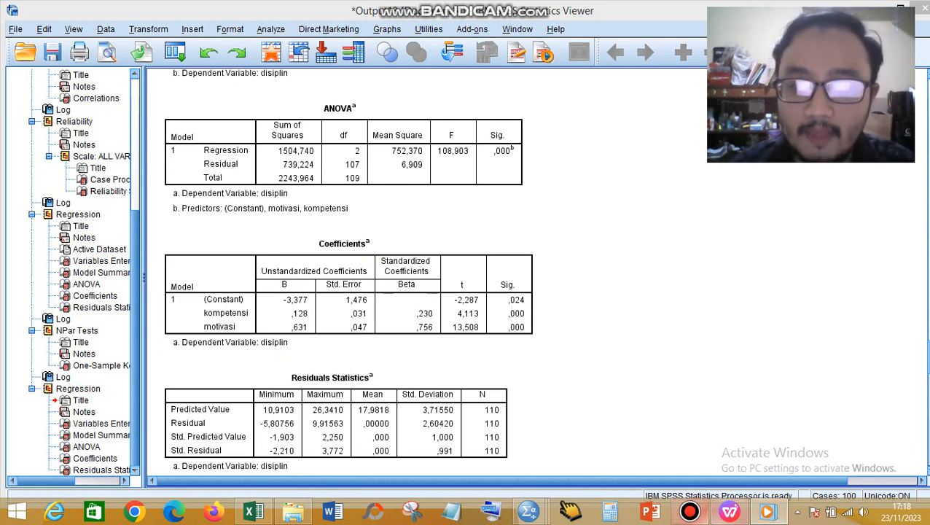
- Switch to the WPS Office presentation and view the direct-effect hypothesis slides from 25 to the third equation on slide 27
left_click(729, 511)
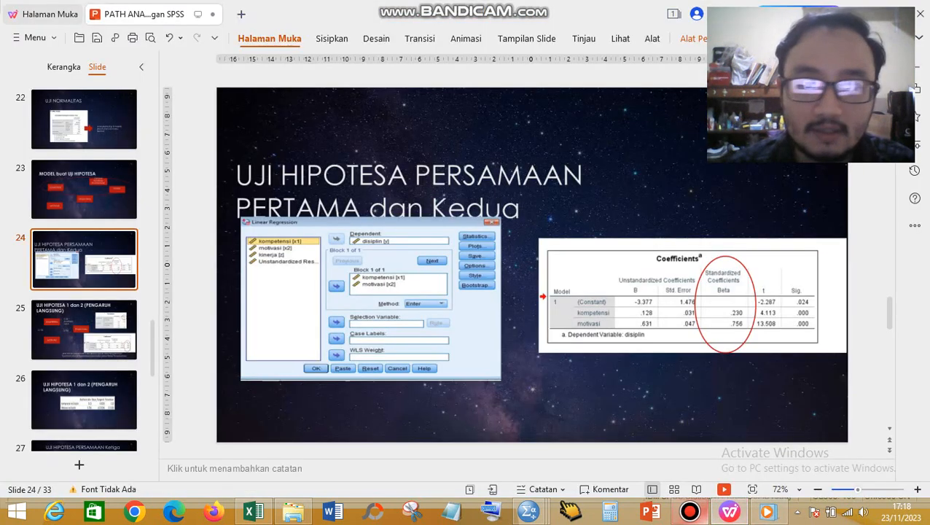
key("Down")
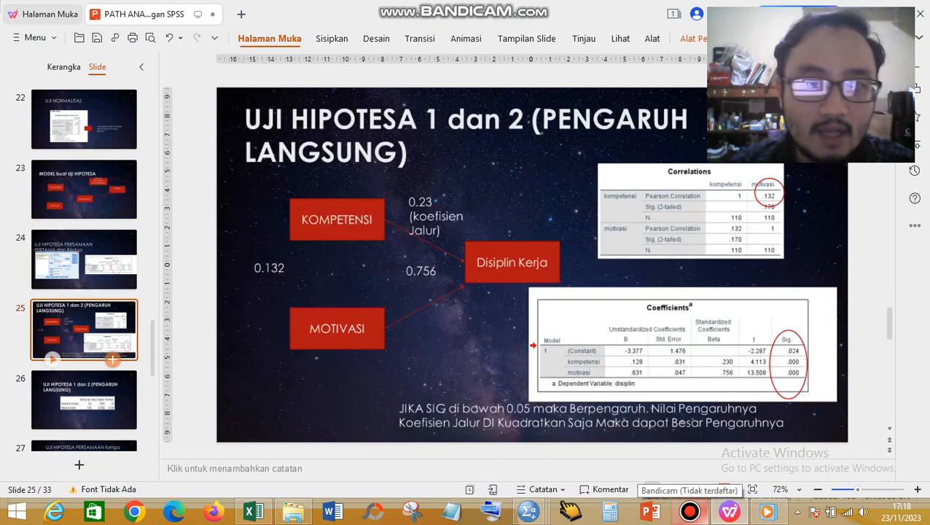
key("Down")
key("Down")
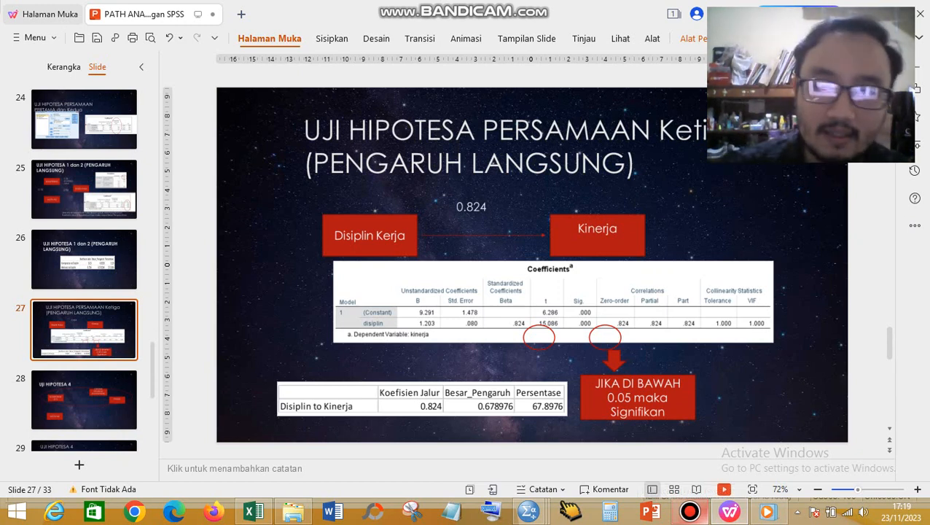
- Switch to the Uji Normalitas & Uji Hipotesa dataset in SPSS and run a linear regression of kinerja on disiplin
mouse_move(529, 510)
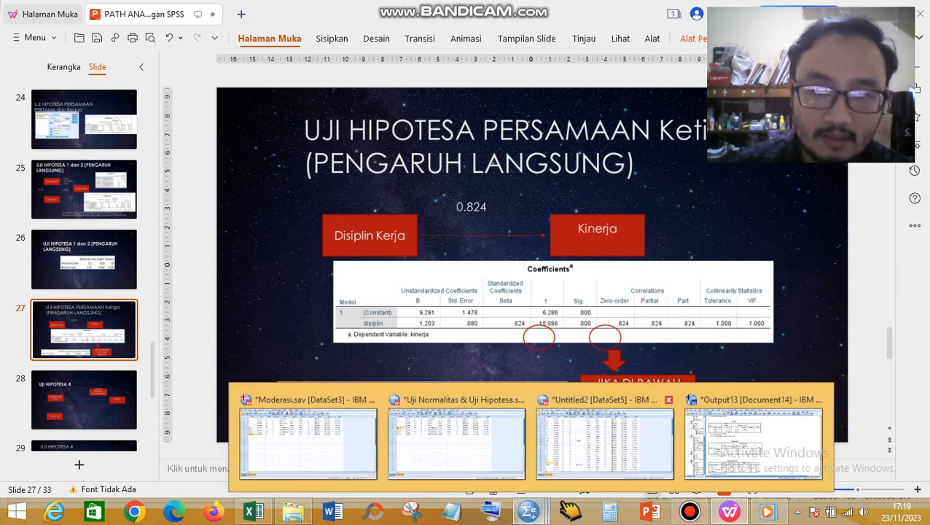
left_click(458, 446)
left_click(189, 23)
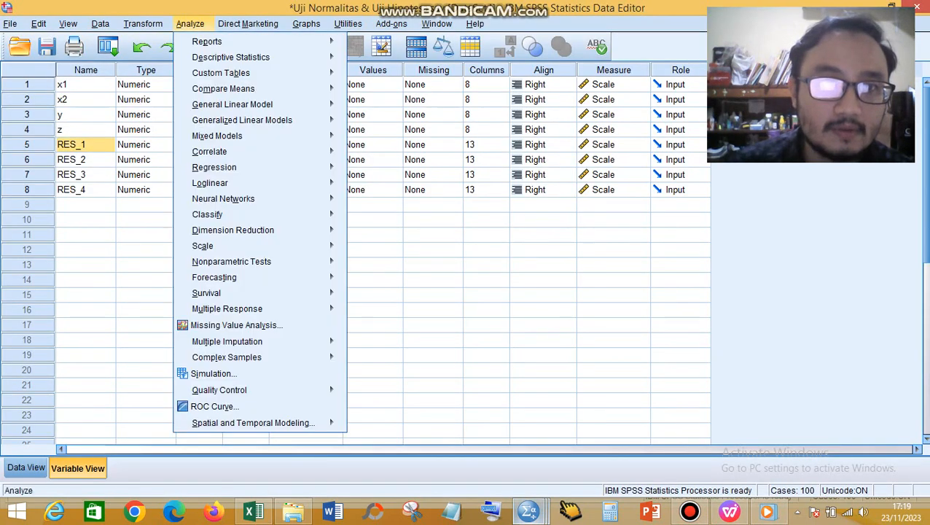
mouse_move(211, 151)
mouse_move(214, 167)
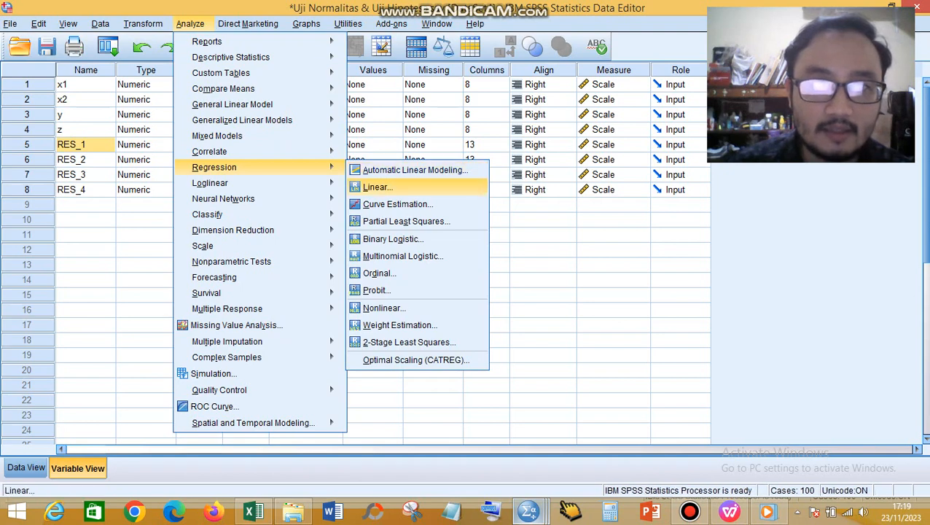
left_click(378, 186)
left_click(229, 215)
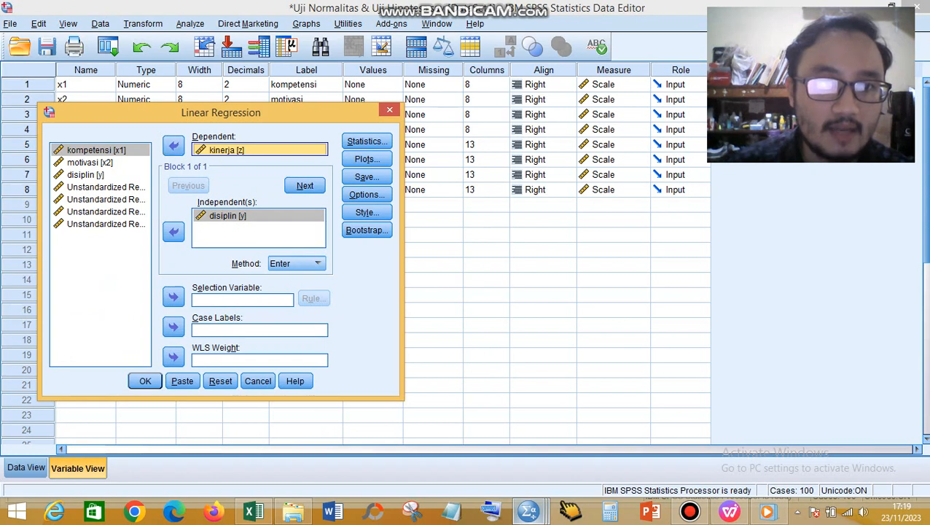
left_click(240, 217)
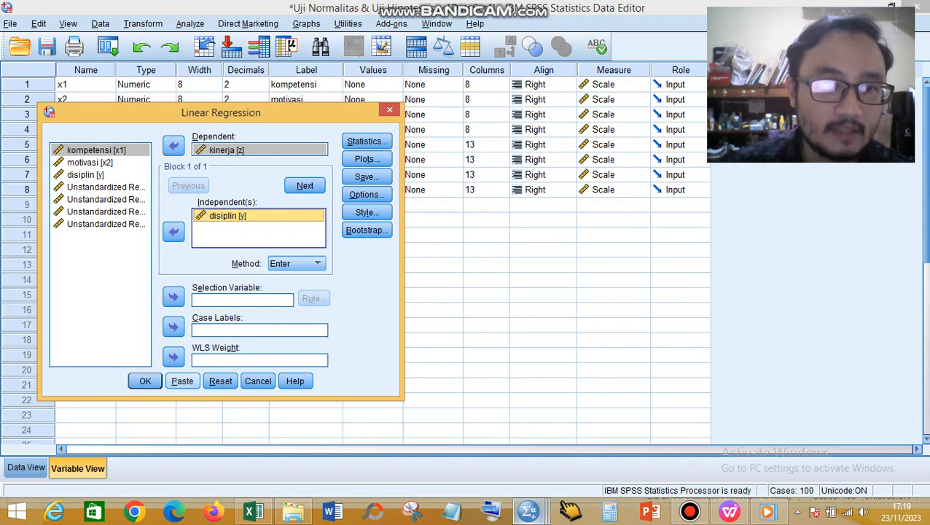
left_click(145, 381)
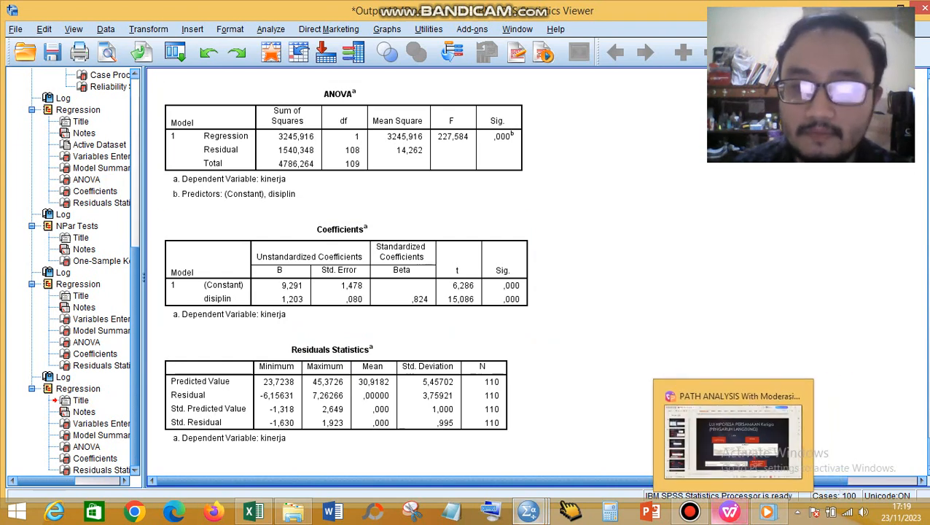
- Return to the WPS Office presentation and review the Hypothesis 4 moderation model, multiplication instructions and regression setup on slides 28 to 30
left_click(729, 513)
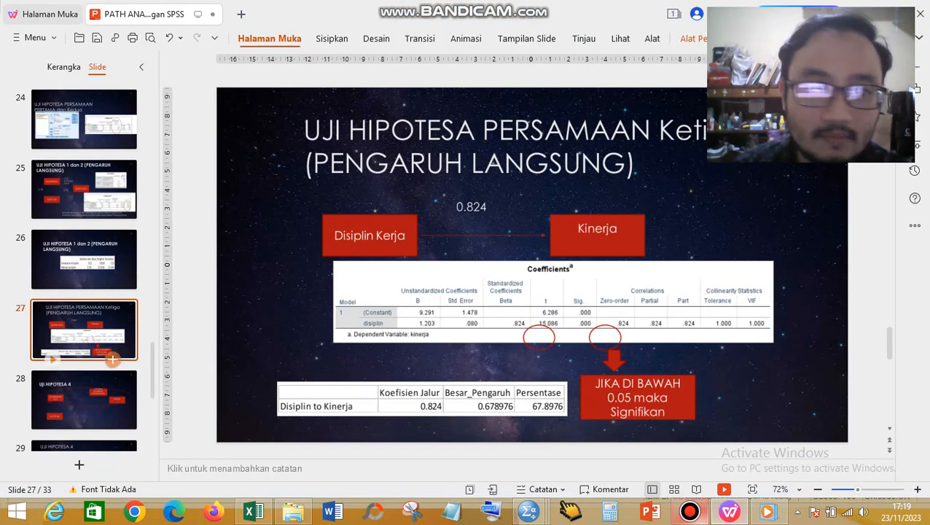
left_click(83, 401)
left_click(84, 446)
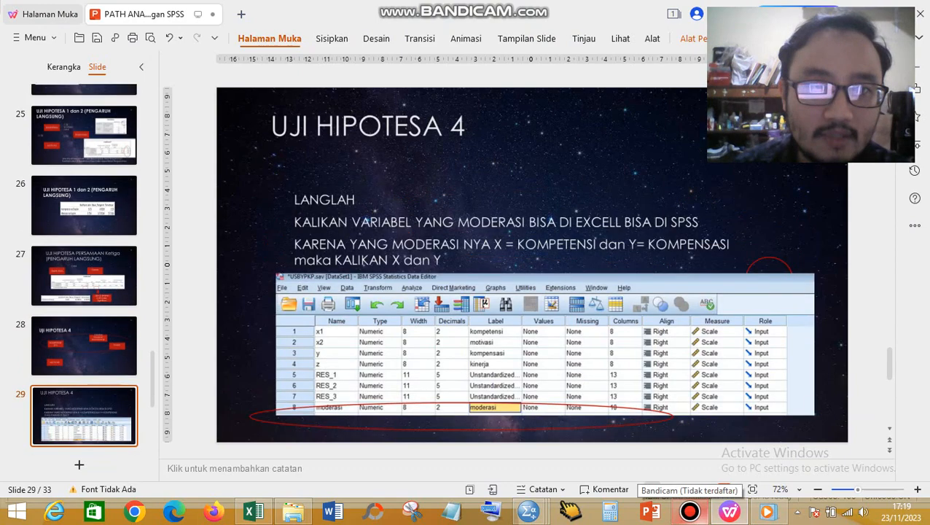
left_click(84, 275)
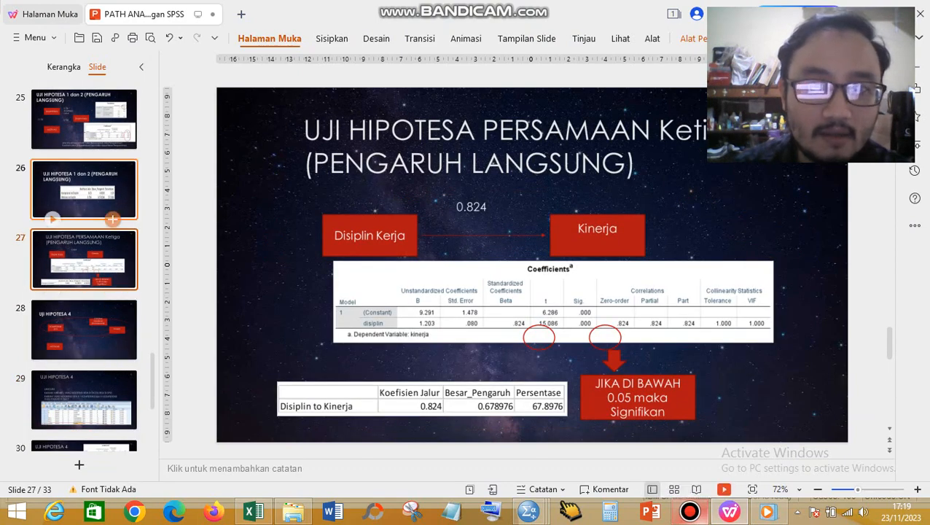
left_click(84, 329)
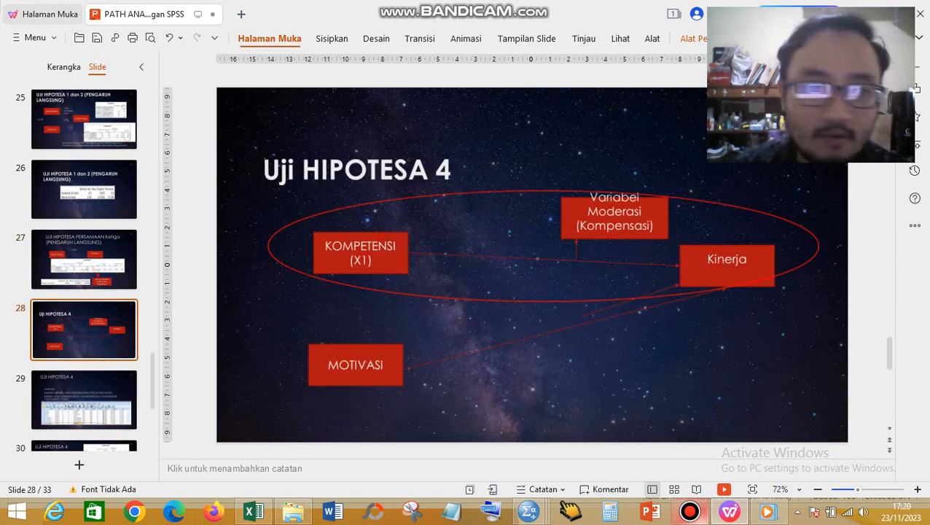
left_click(84, 400)
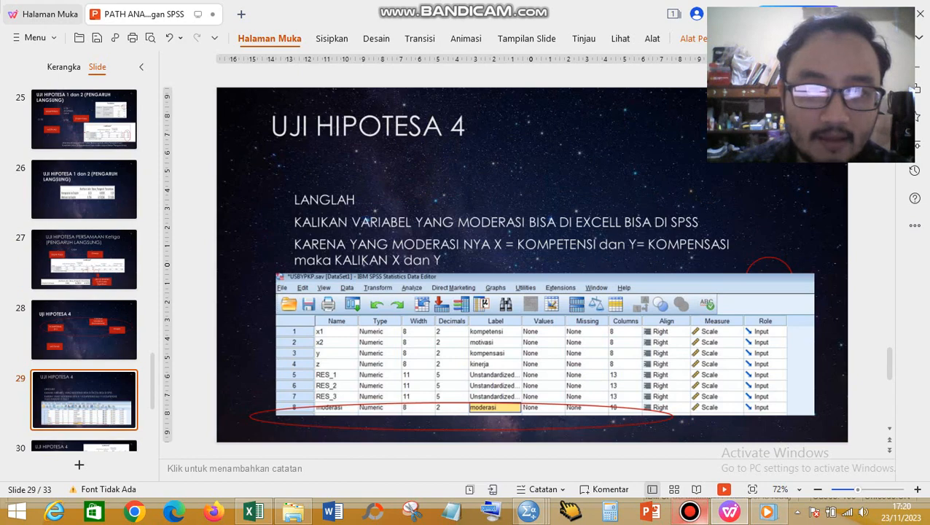
left_click(84, 446)
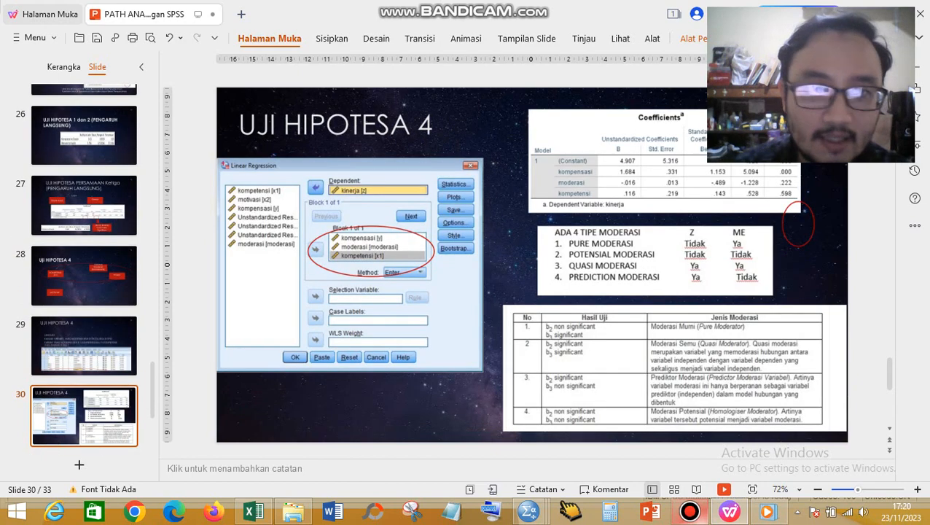
- Switch to the Excel workbook and inspect the moderasi effect formula in cell I4 of Sheet1
left_click(254, 511)
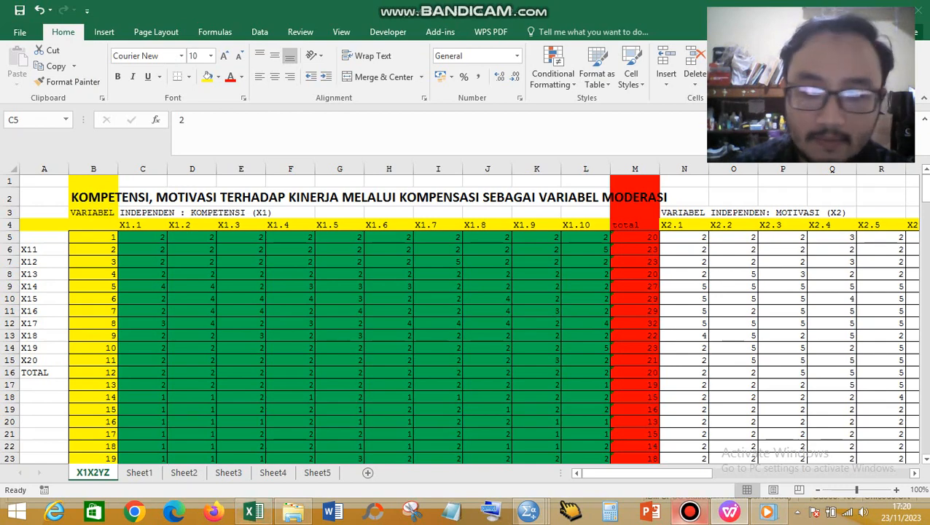
left_click(689, 511)
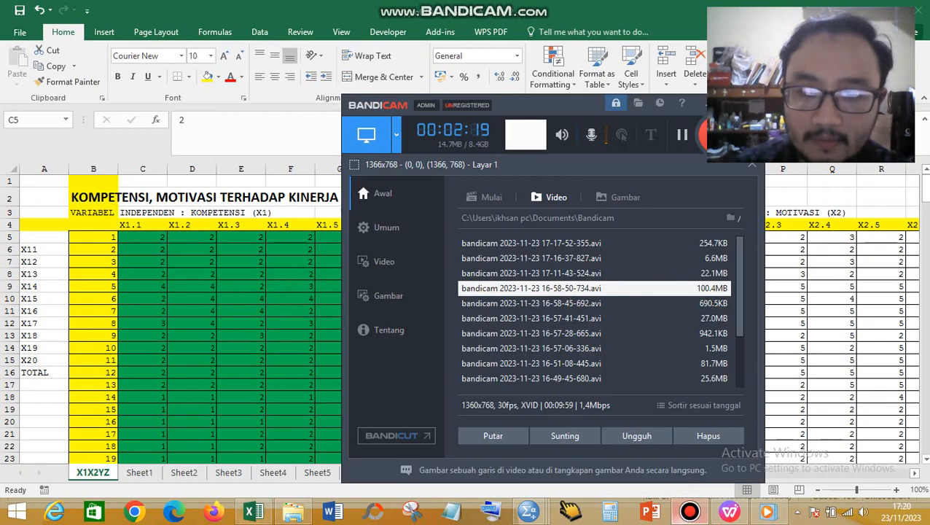
left_click(682, 134)
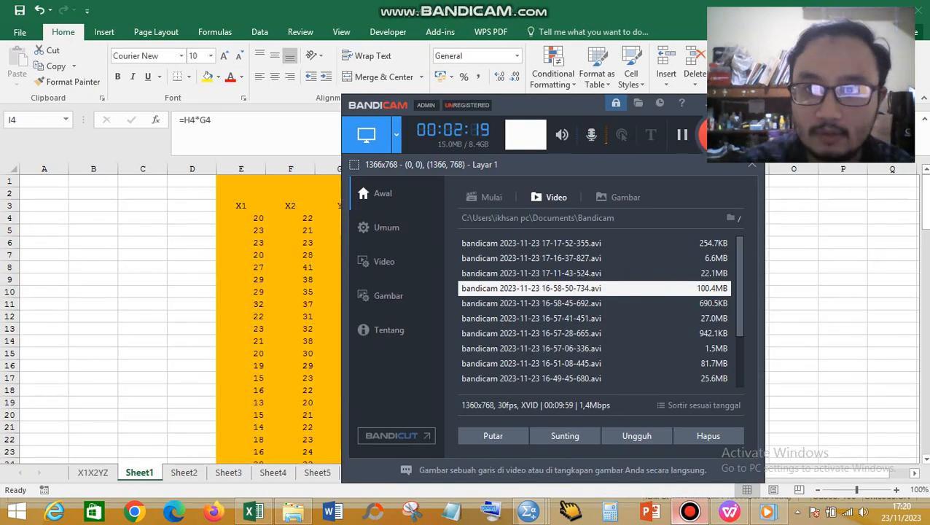
left_click(709, 104)
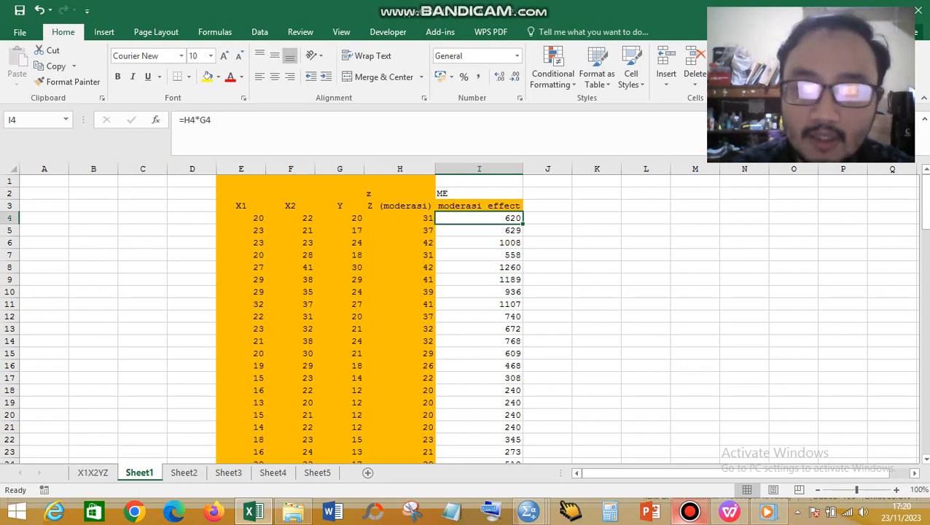
- Show the data of the Moderasi.sav dataset in SPSS and compare its Moderasi column with the moderasi effect column in Excel
mouse_move(529, 510)
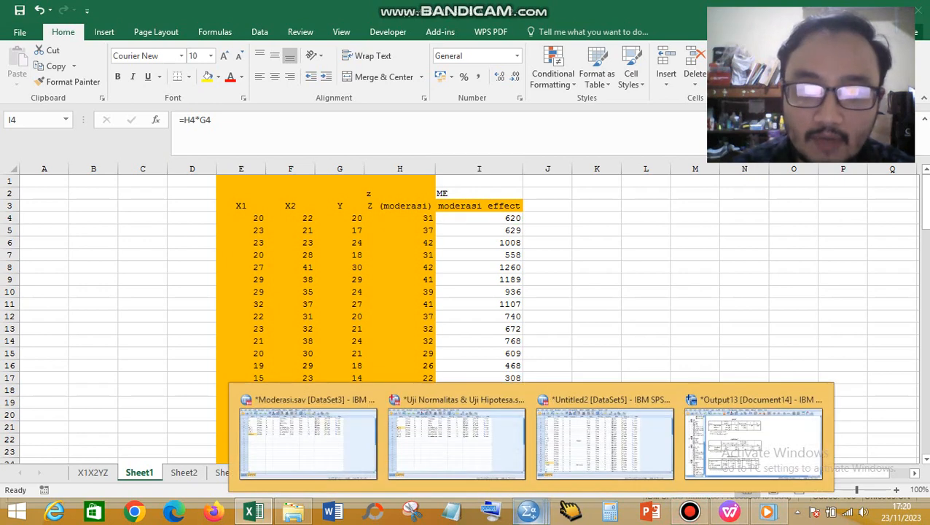
left_click(307, 441)
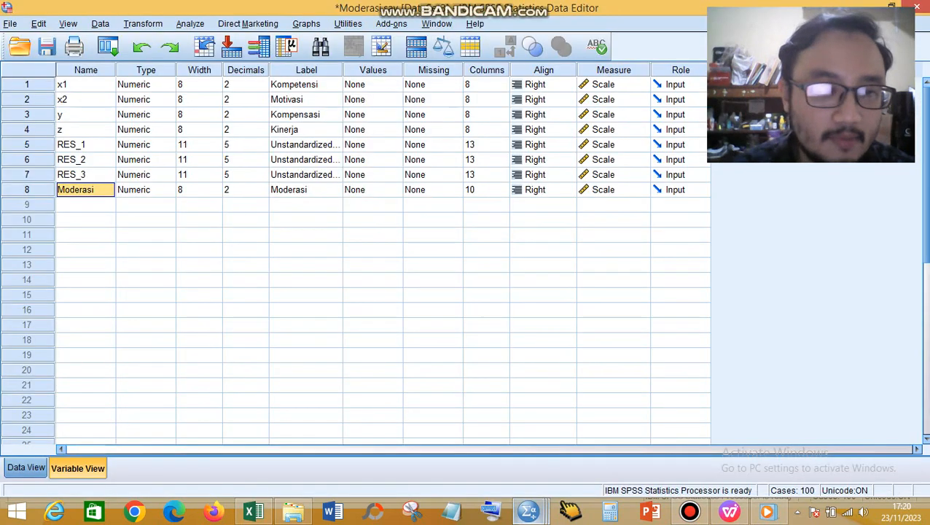
left_click(26, 467)
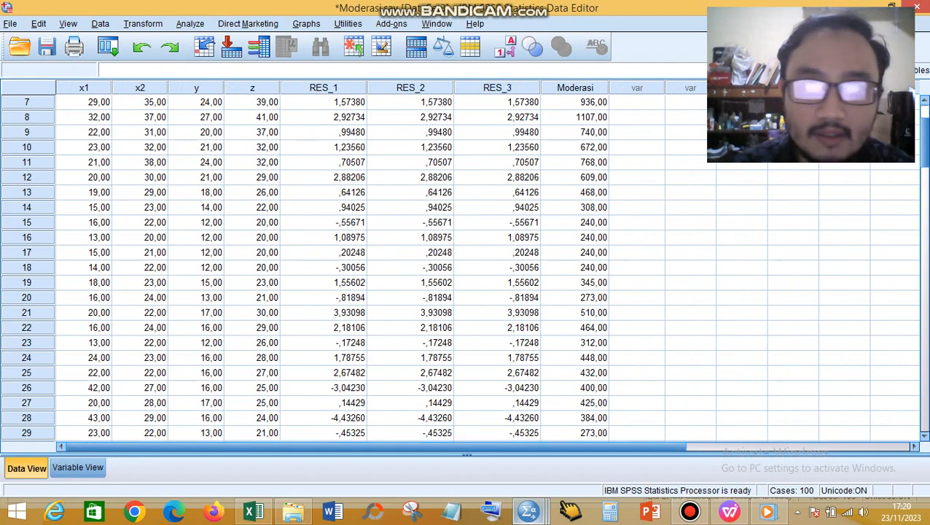
left_click(575, 102)
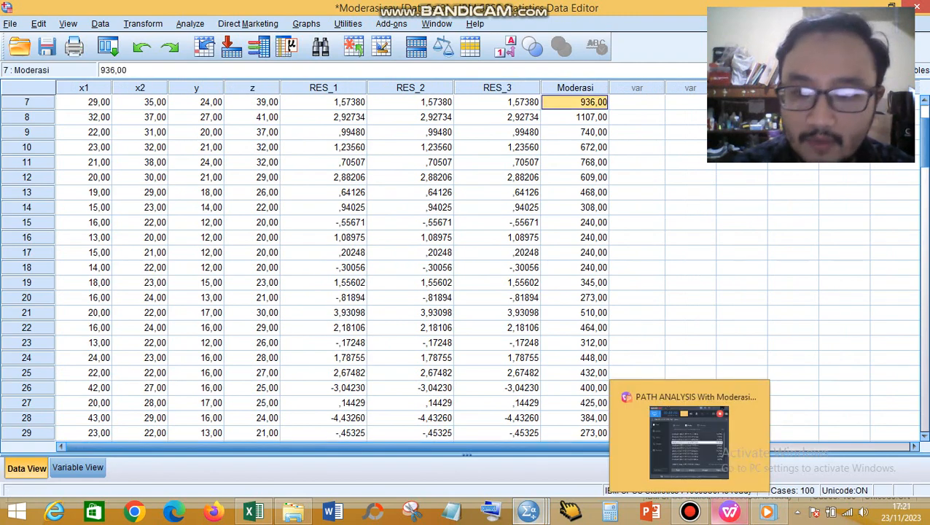
left_click(254, 512)
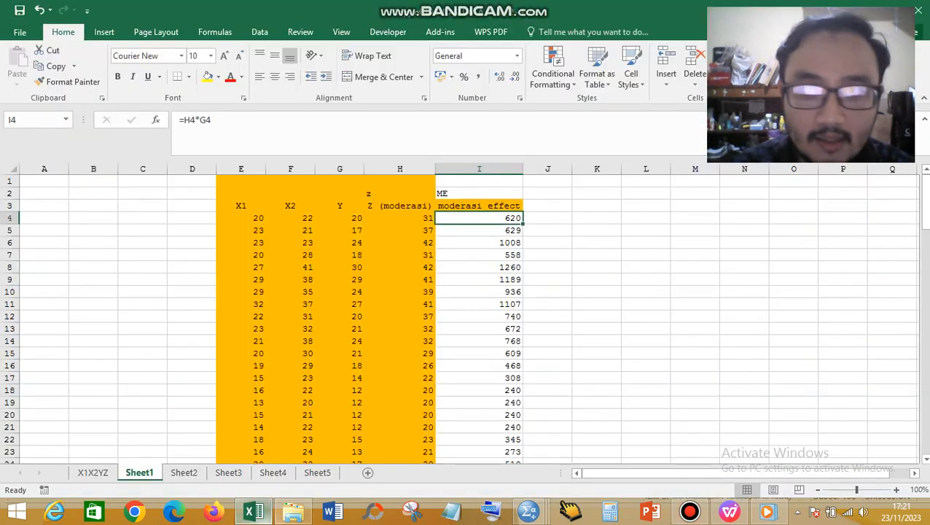
- Switch from the Excel workbook to SPSS and show the variable definitions of the Moderasi.sav dataset
left_click_drag(495, 284, 557, 460)
left_click(689, 512)
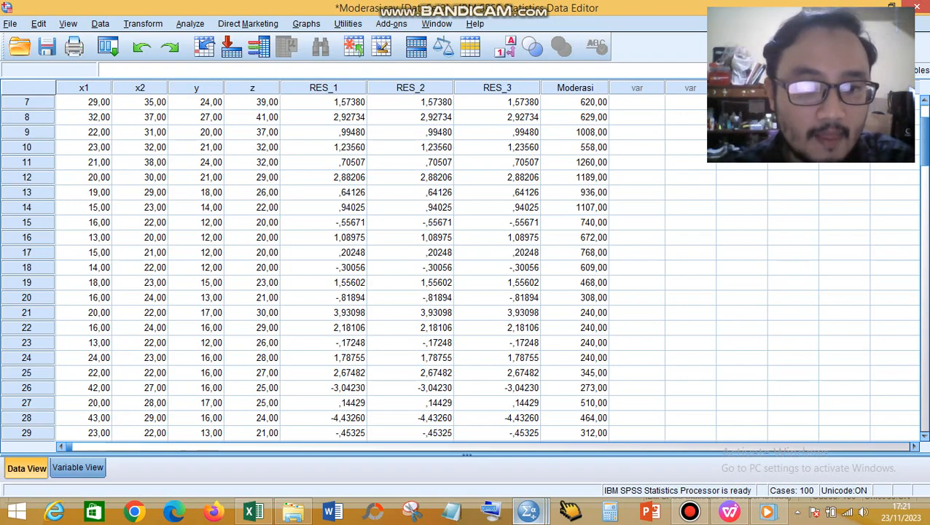
left_click(78, 467)
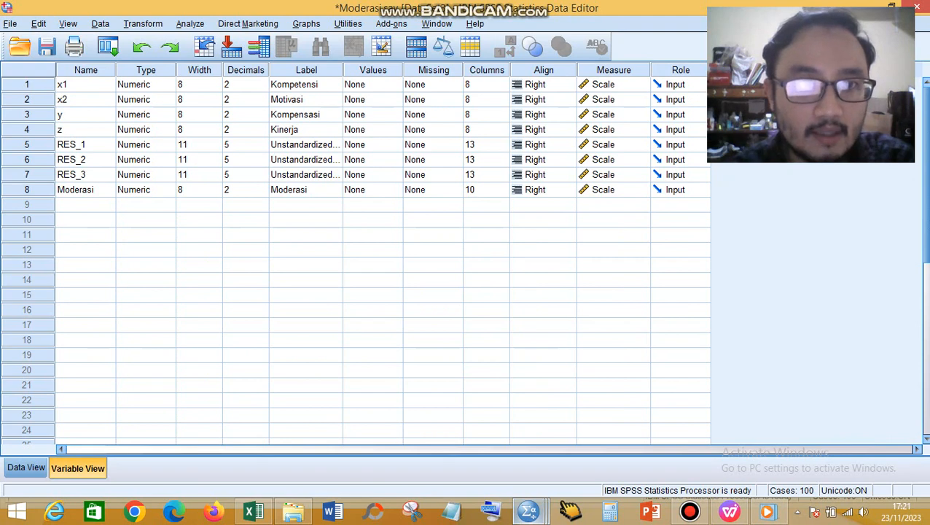
- Run a linear regression with Kinerja as the dependent variable and Kompensasi, Moderasi and Kompetensi as independents, using the Enter method
key("alt+a")
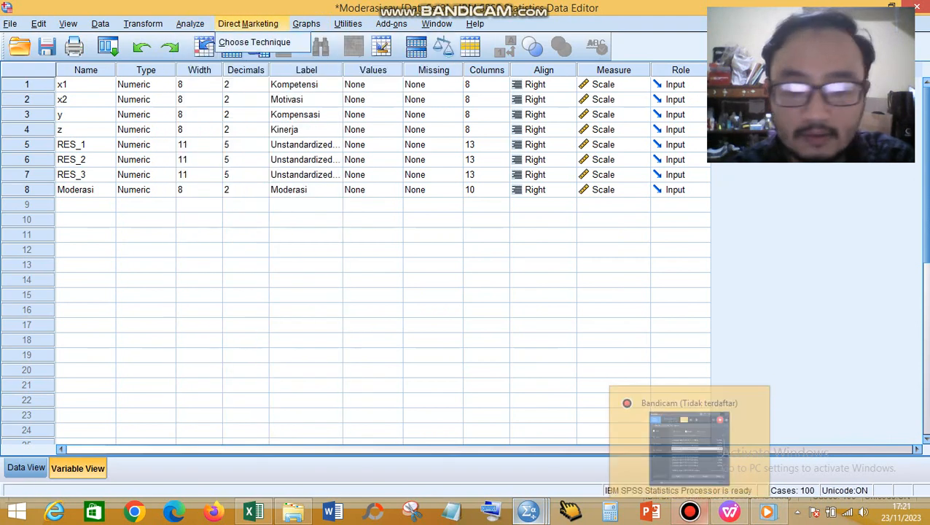
left_click(690, 512)
left_click(689, 511)
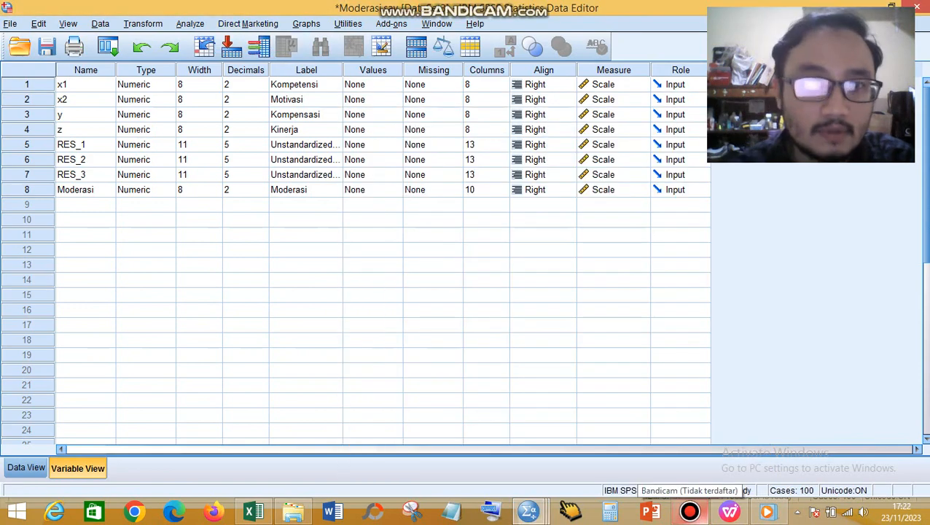
key("alt+a")
mouse_move(214, 168)
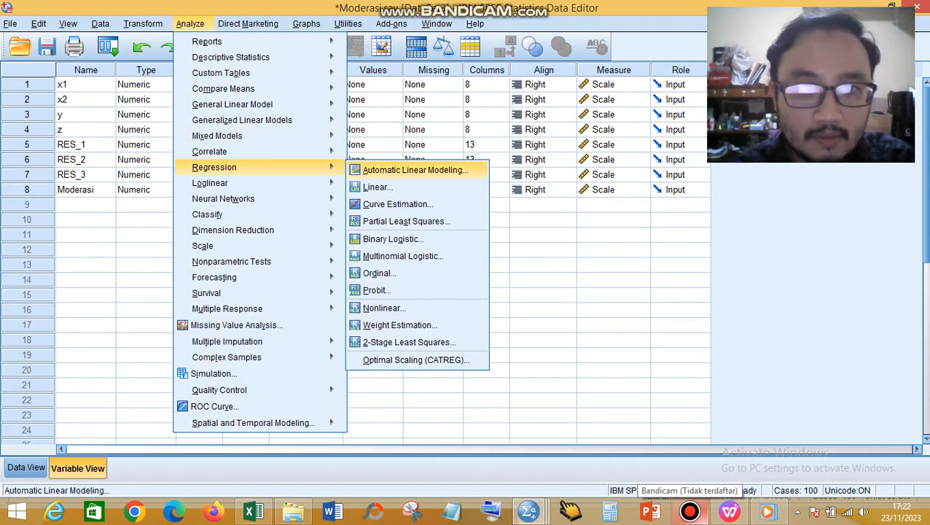
key("Return")
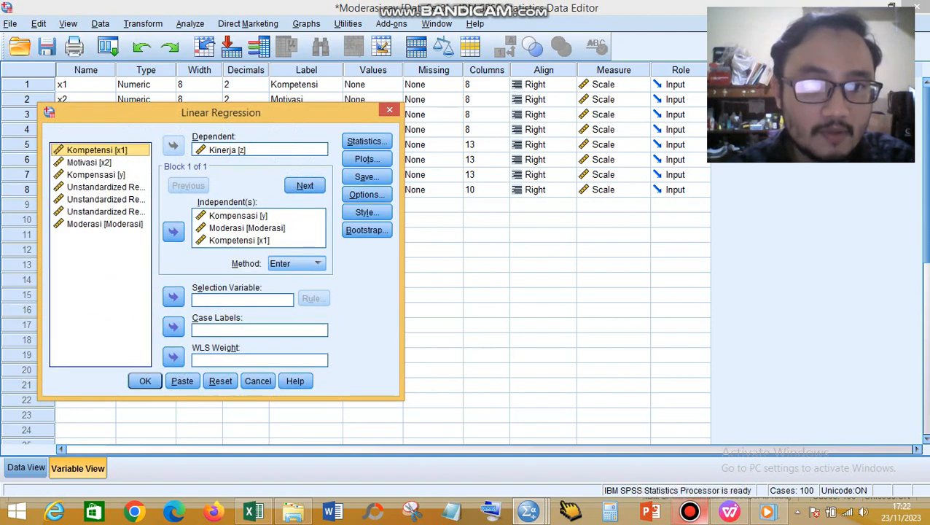
left_click_drag(221, 112, 408, 101)
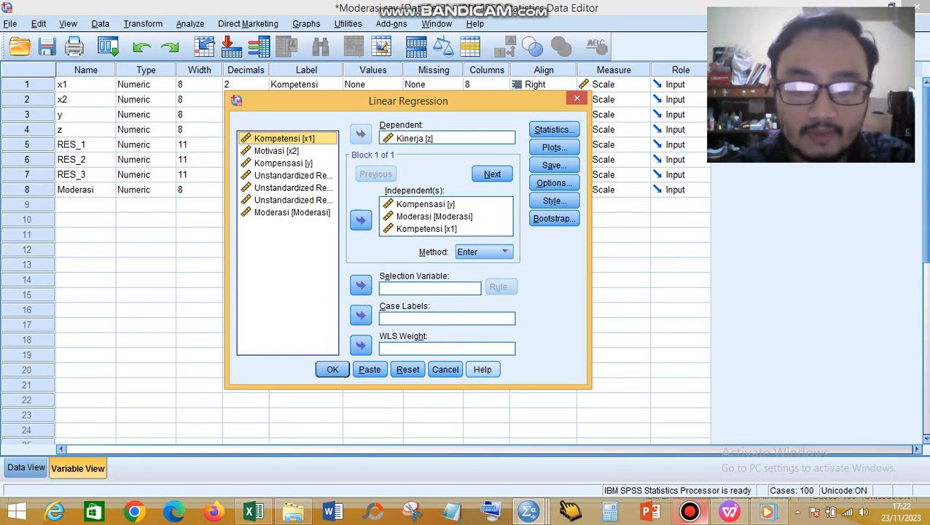
left_click(333, 369)
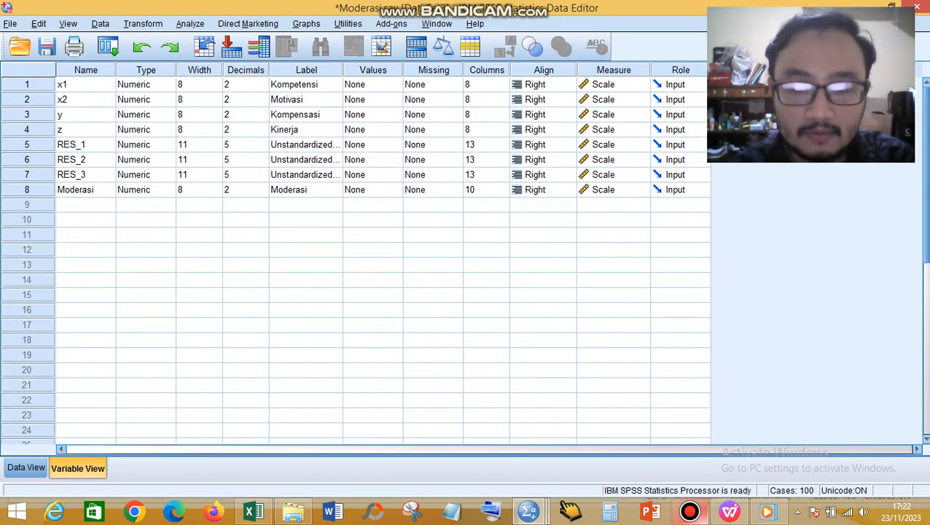
scroll(383, 263, "down", 2)
scroll(383, 262, "up", 2)
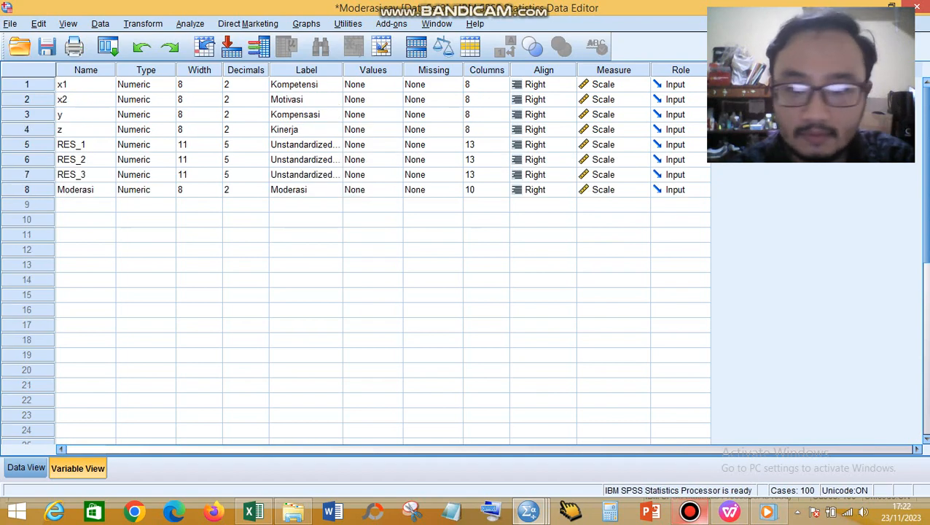
left_click(689, 512)
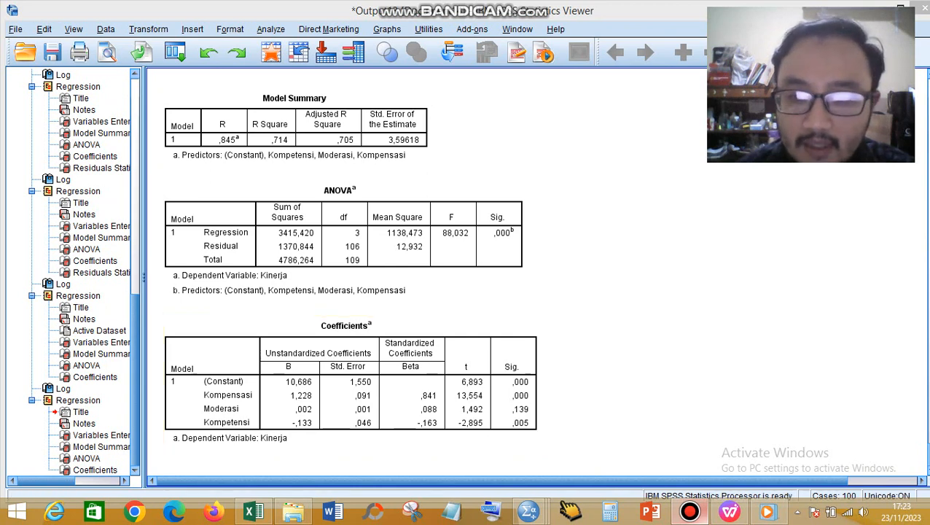
- Switch to the WPS Office presentation, review the moderation types on slide 30 and show the closing slide 33
left_click(729, 512)
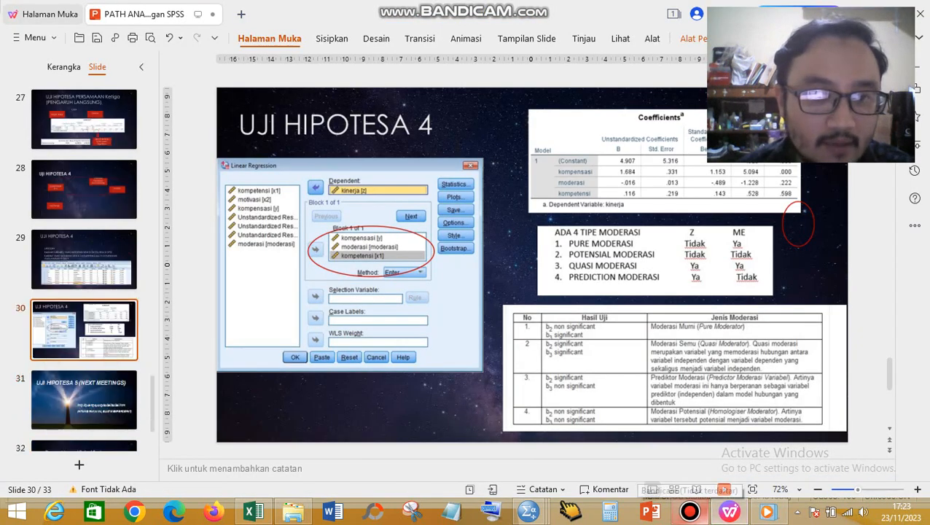
scroll(84, 328, "down", 3)
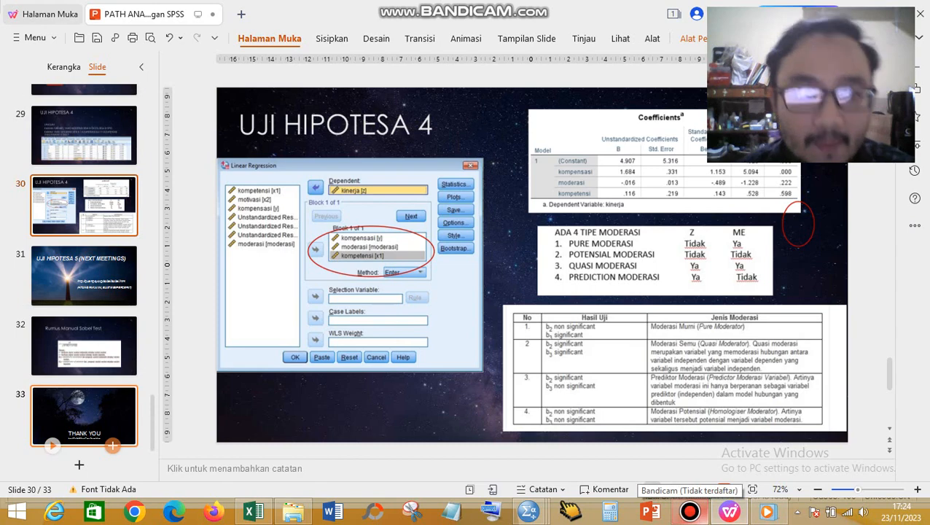
left_click(84, 415)
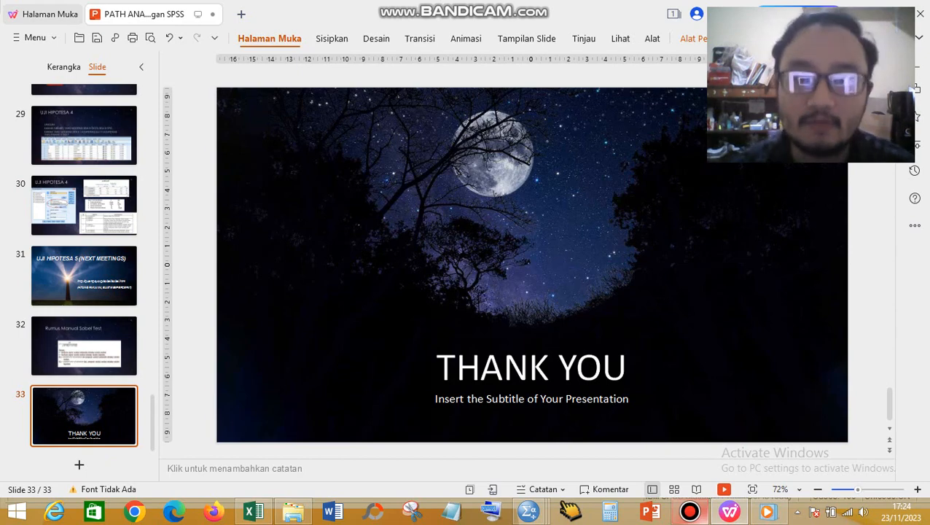
left_click(690, 510)
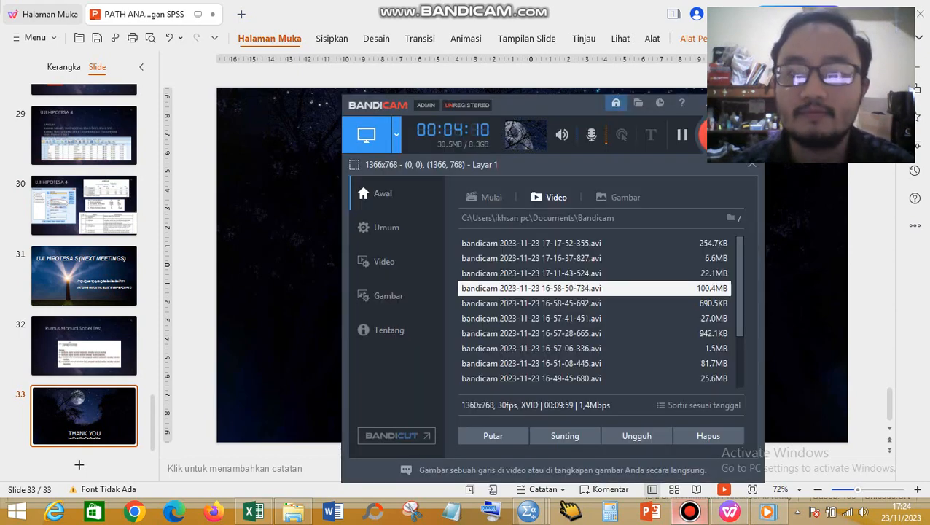